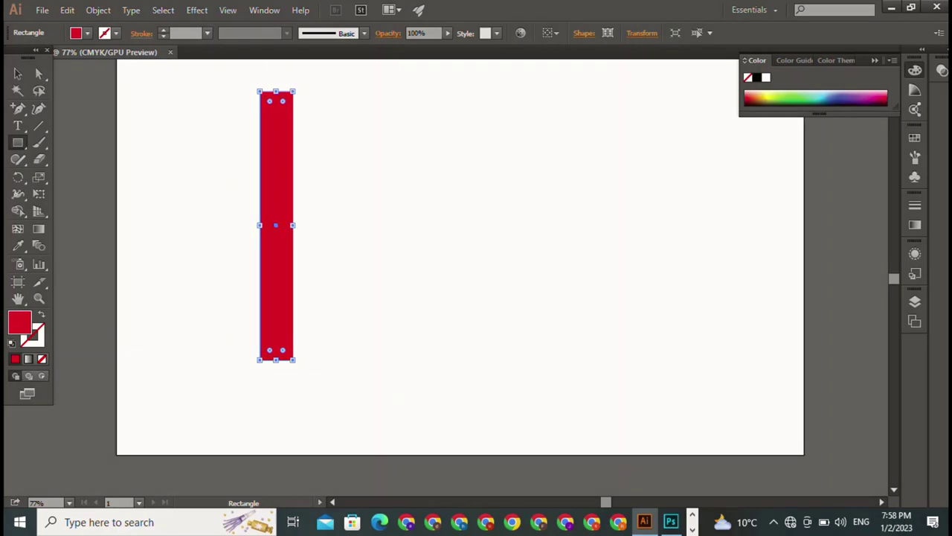
Narrow the tall red bar and duplicate it to the right to make three side-by-side bars
{"action": "key", "text": "v"}
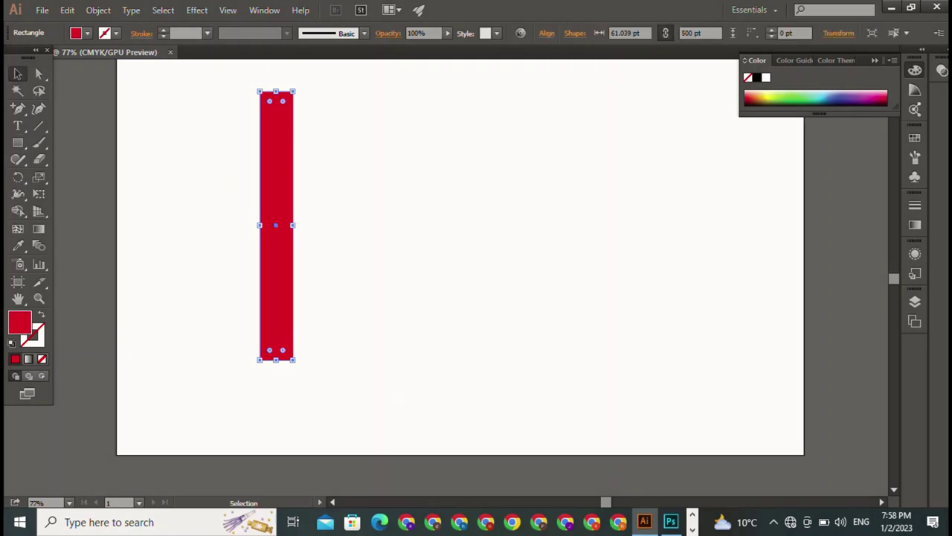
{"action": "left_click_drag", "start_coordinate": [292, 224], "coordinate": [281, 224]}
{"action": "key", "text": "ctrl+shift+a"}
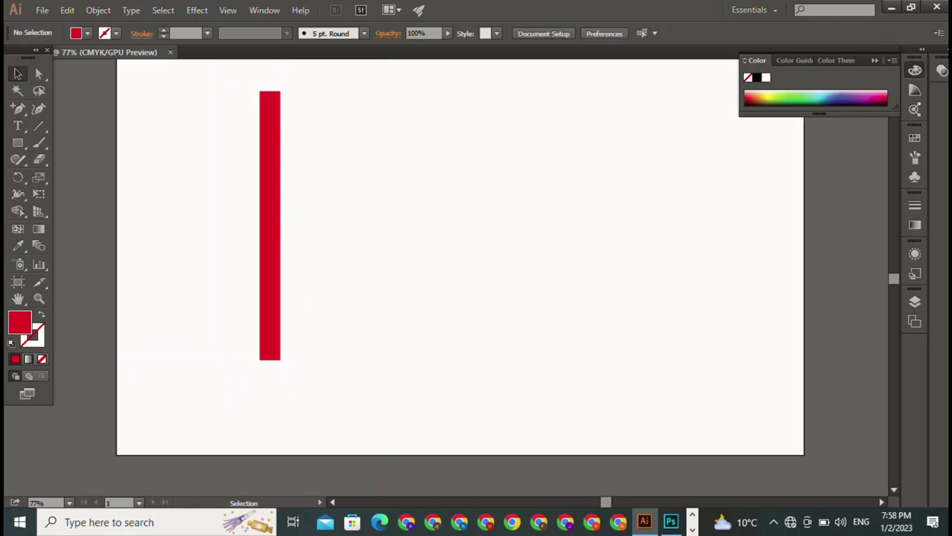
{"action": "key", "text": "ctrl+a"}
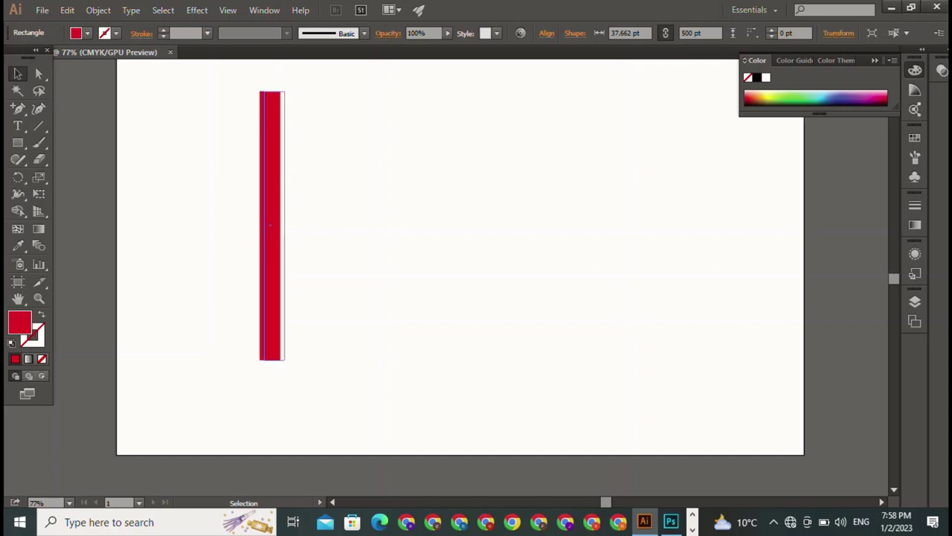
{"action": "key", "text": "alt+Right"}
{"action": "key", "text": "ctrl+shift+a"}
{"action": "left_click_drag", "start_coordinate": [277, 223], "coordinate": [390, 231]}
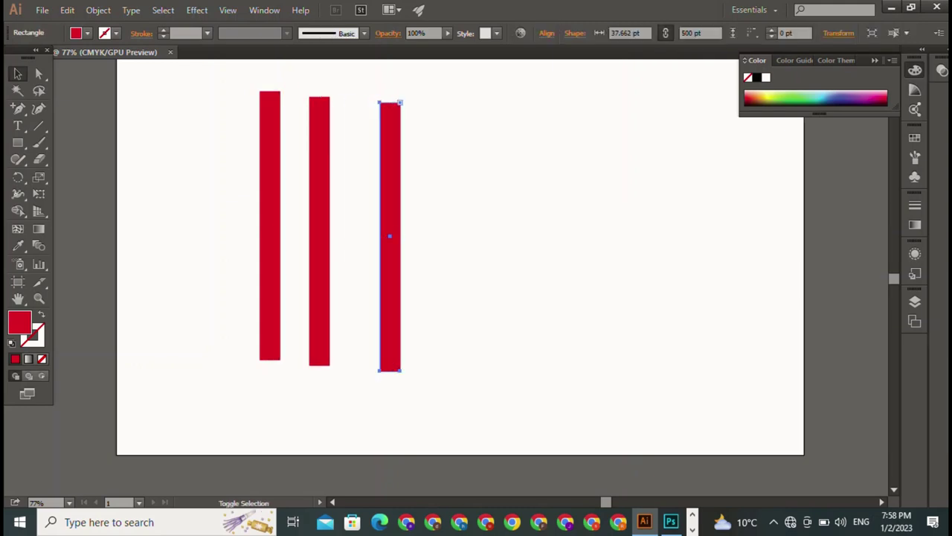
Tilt two bars 45° into diagonals and place them side by side
{"action": "left_click_drag", "start_coordinate": [429, 104], "coordinate": [487, 150]}
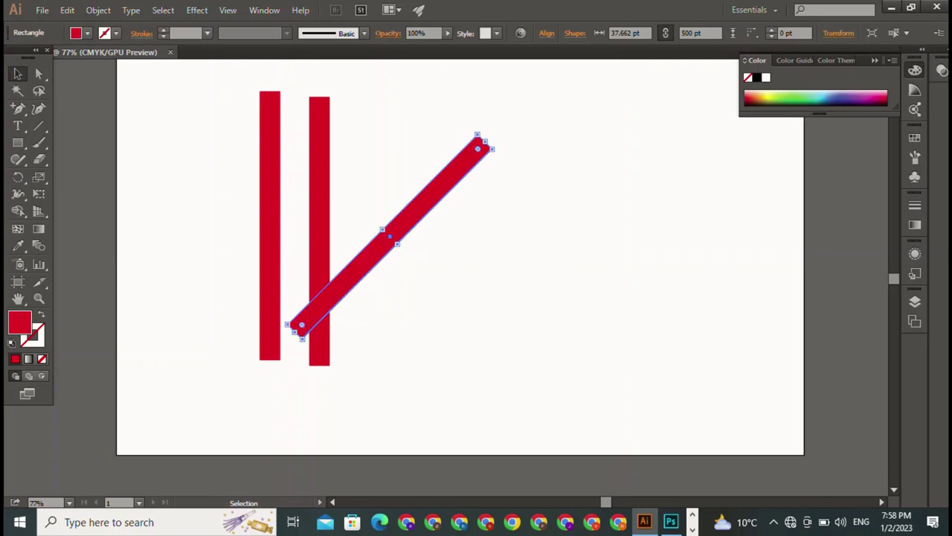
{"action": "left_click", "coordinate": [320, 186]}
{"action": "left_click_drag", "start_coordinate": [350, 100], "coordinate": [414, 135]}
{"action": "left_click_drag", "start_coordinate": [319, 230], "coordinate": [505, 227]}
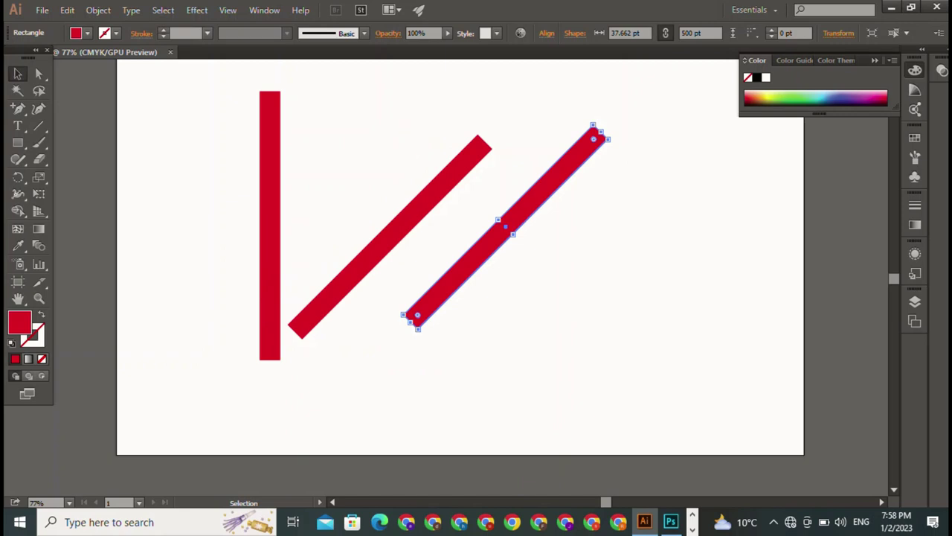
Rotate the third bar 90° into a horizontal base beneath the diagonals, joined to the left diagonal's foot
{"action": "left_click", "coordinate": [269, 223]}
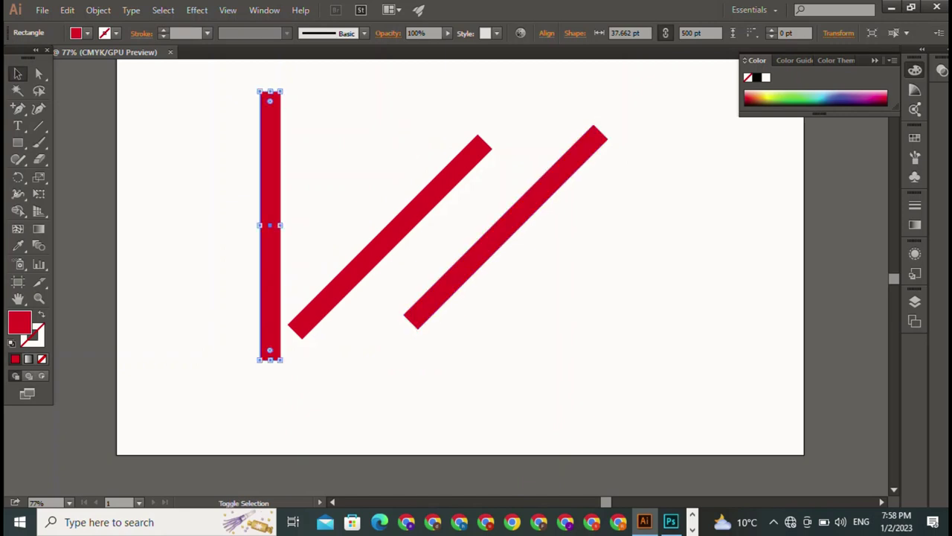
{"action": "left_click_drag", "start_coordinate": [308, 92], "coordinate": [491, 255]}
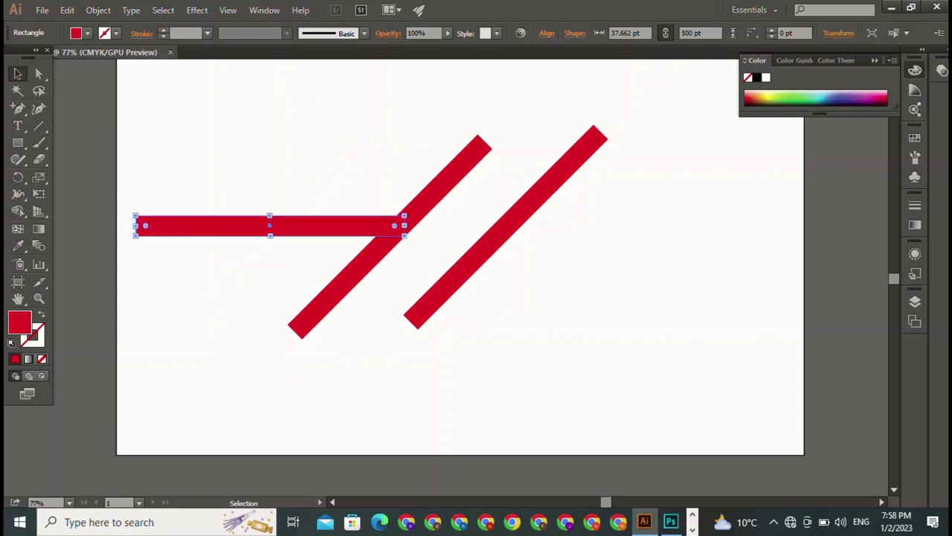
{"action": "left_click_drag", "start_coordinate": [394, 227], "coordinate": [574, 324]}
{"action": "left_click_drag", "start_coordinate": [449, 322], "coordinate": [470, 337]}
{"action": "left_click_drag", "start_coordinate": [305, 327], "coordinate": [357, 346]}
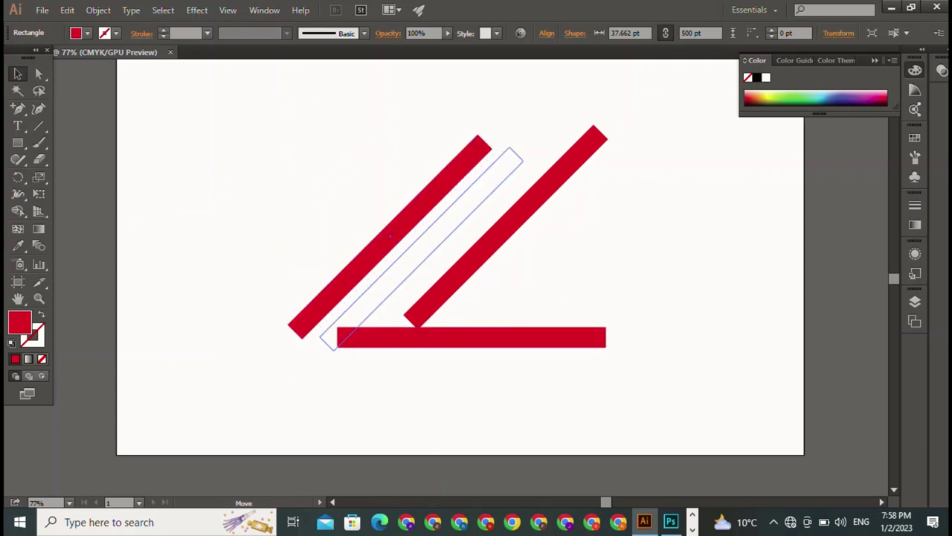
Flip the right diagonal to slant steeply down toward the base
{"action": "left_click", "coordinate": [509, 223]}
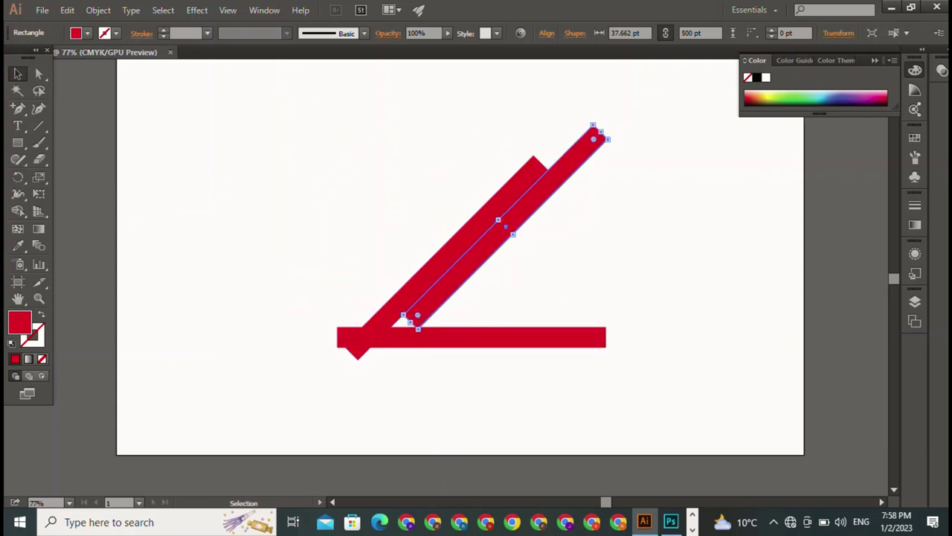
{"action": "left_click_drag", "start_coordinate": [637, 180], "coordinate": [651, 342]}
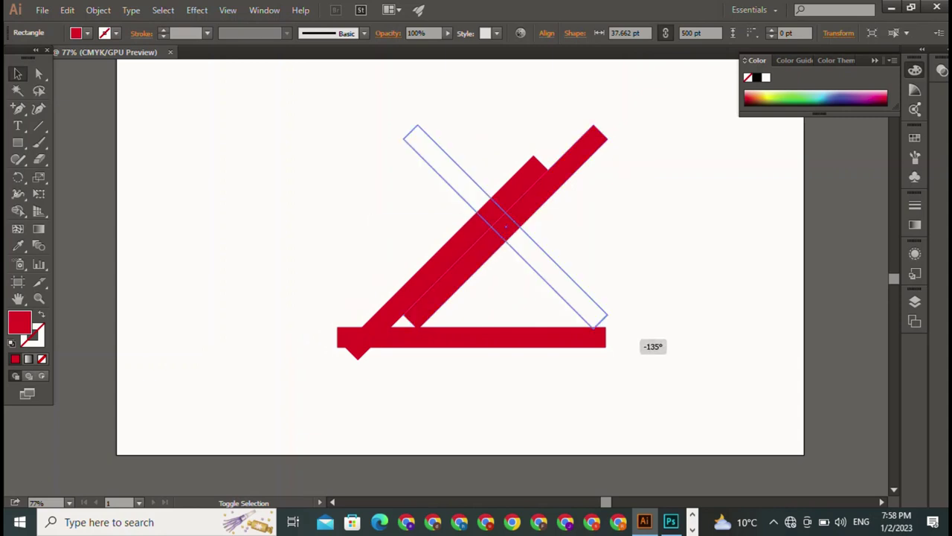
{"action": "left_click_drag", "start_coordinate": [547, 271], "coordinate": [630, 269]}
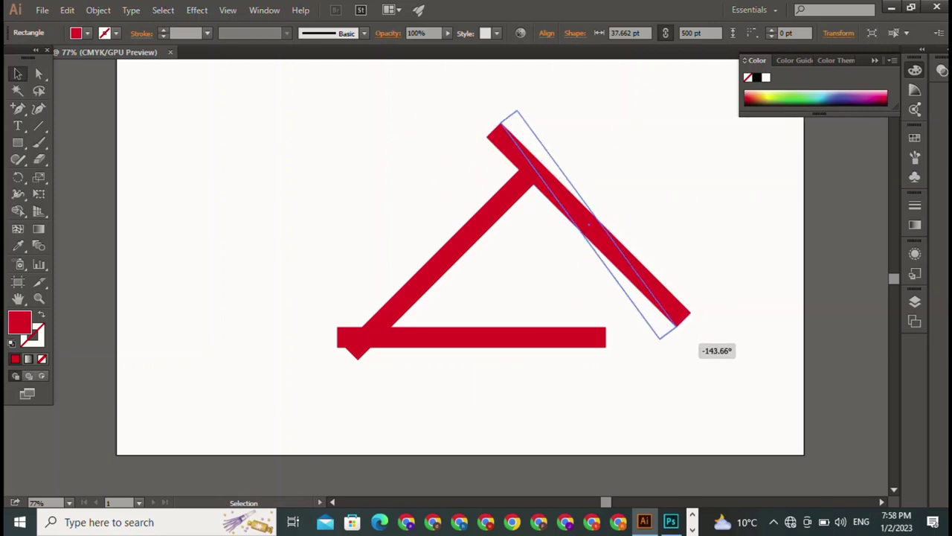
{"action": "left_click_drag", "start_coordinate": [693, 318], "coordinate": [674, 341]}
Make the left side steeper and shorten the base bar from its right end
{"action": "left_click", "coordinate": [446, 253]}
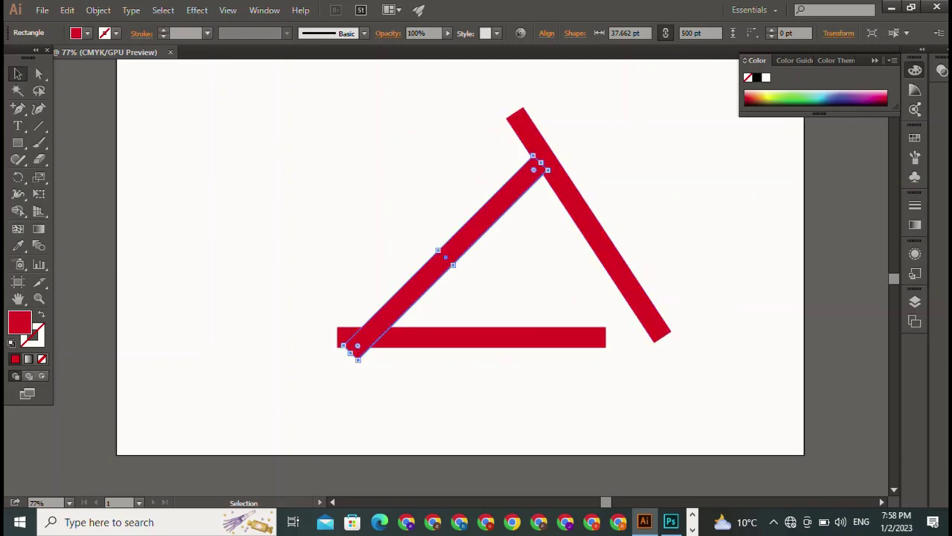
{"action": "left_click_drag", "start_coordinate": [533, 156], "coordinate": [498, 136]}
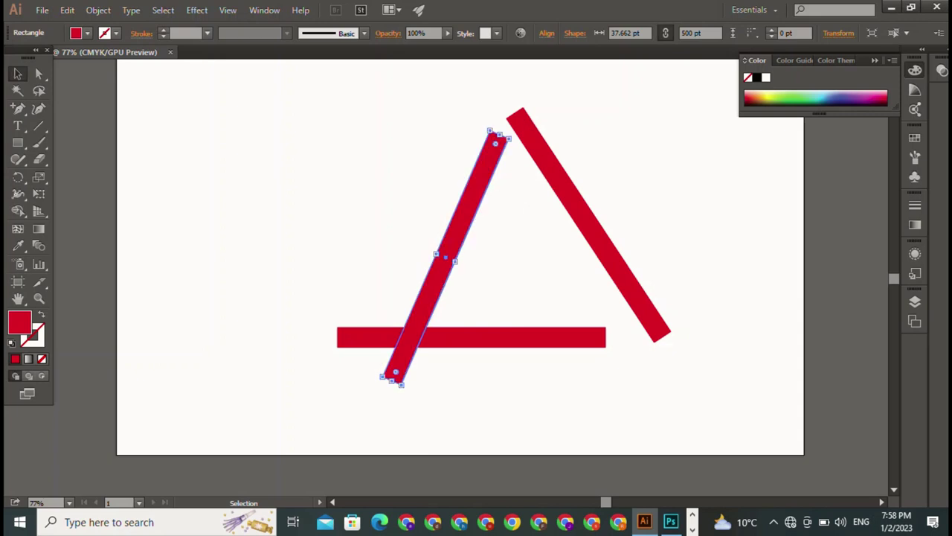
{"action": "left_click_drag", "start_coordinate": [447, 257], "coordinate": [402, 220]}
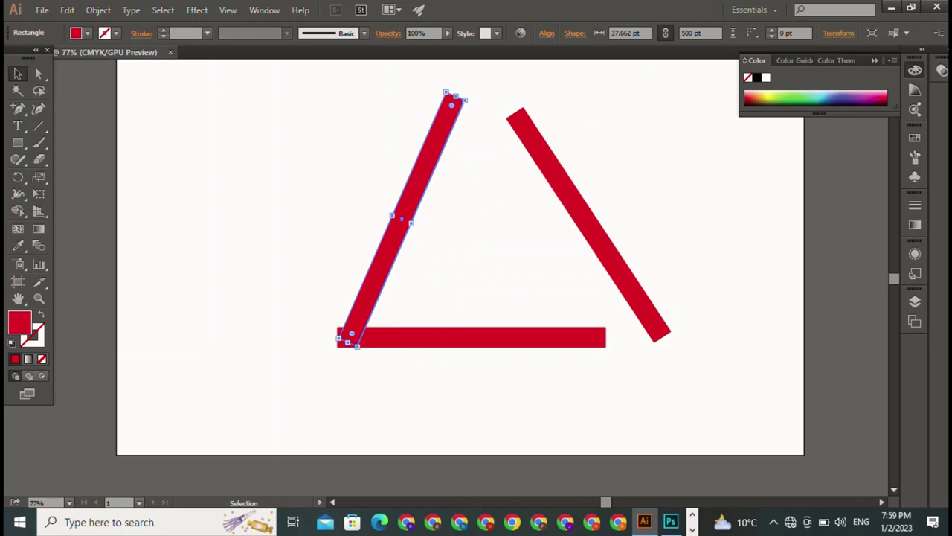
{"action": "left_click", "coordinate": [406, 338]}
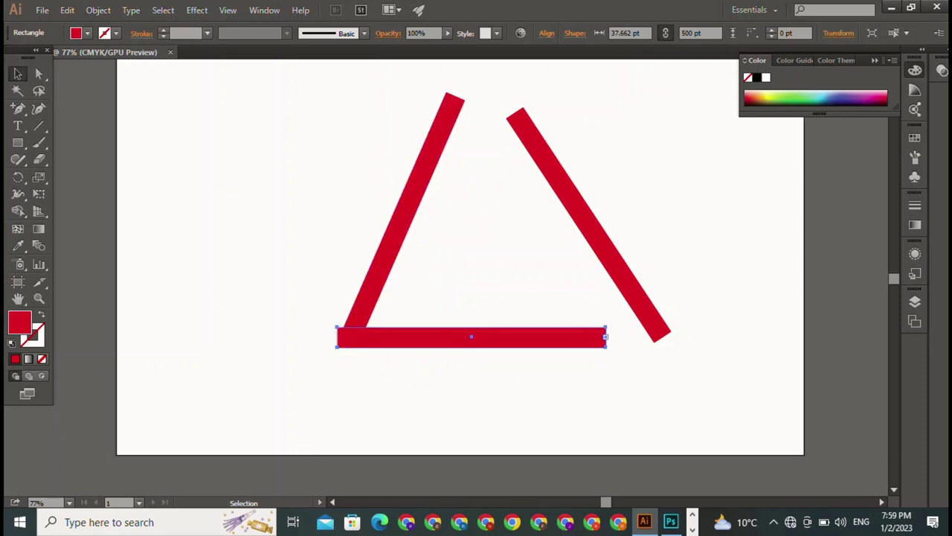
{"action": "left_click_drag", "start_coordinate": [606, 337], "coordinate": [518, 337]}
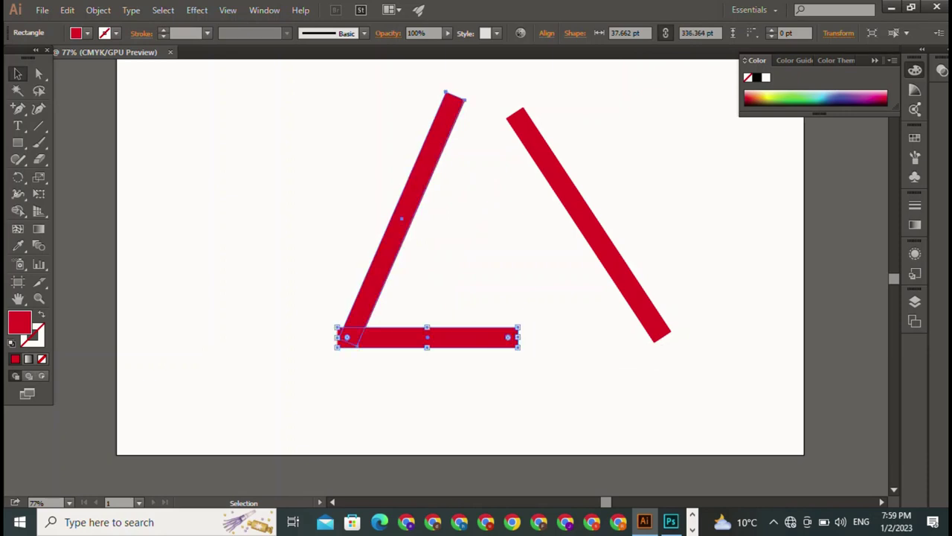
Re-angle the left side and bring the right side's top to meet it at the apex
{"action": "left_click", "coordinate": [452, 97]}
{"action": "left_click_drag", "start_coordinate": [453, 97], "coordinate": [445, 94]}
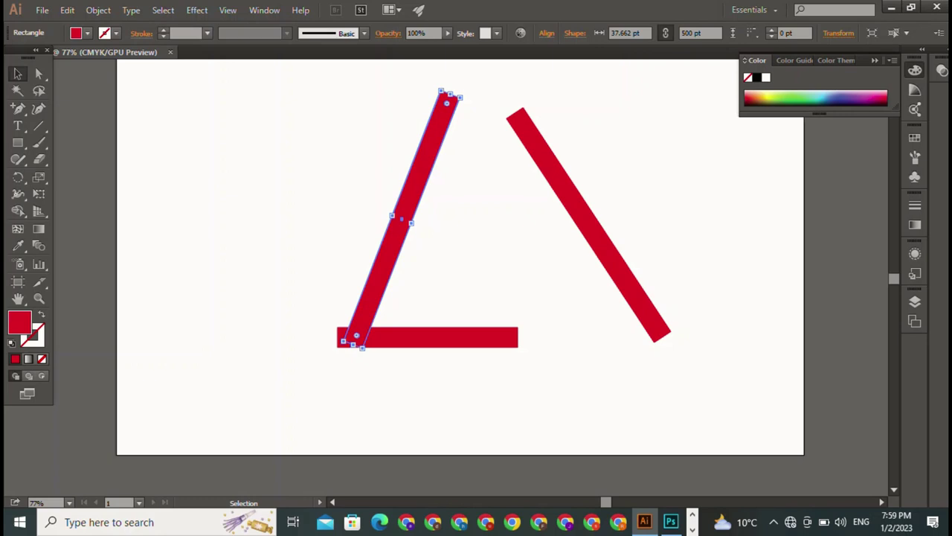
{"action": "left_click_drag", "start_coordinate": [520, 123], "coordinate": [443, 111]}
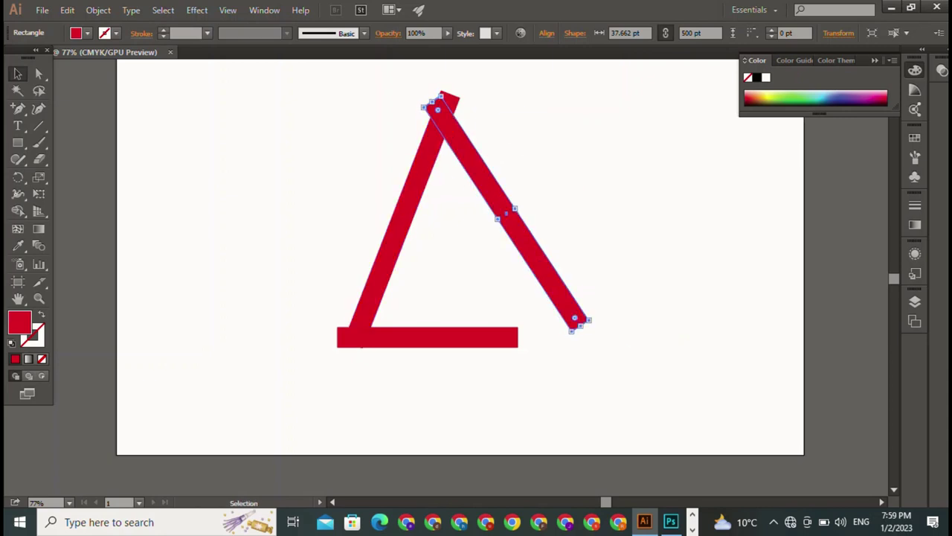
Move the left side and the base bar down-left, away from the right side
{"action": "left_click", "coordinate": [426, 336]}
{"action": "left_click_drag", "start_coordinate": [426, 337], "coordinate": [456, 332]}
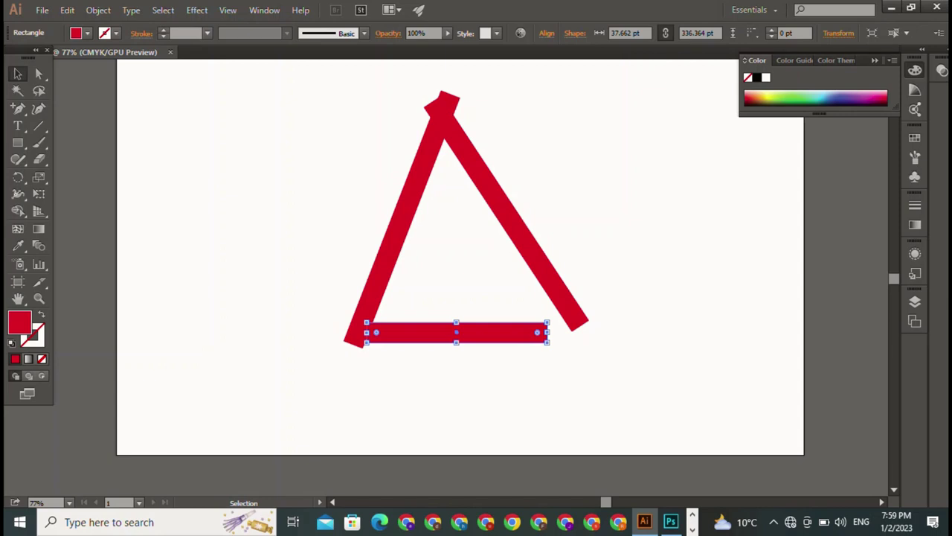
{"action": "left_click", "coordinate": [398, 223]}
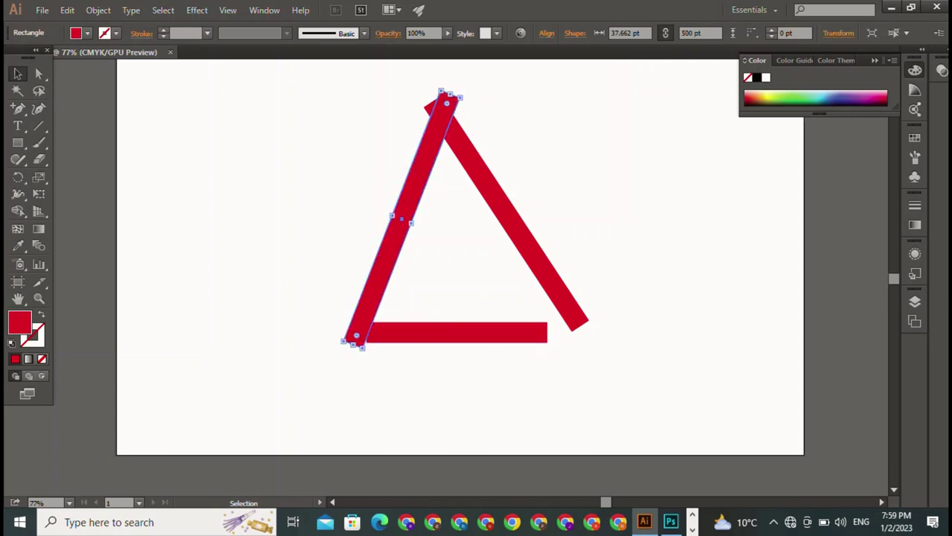
{"action": "left_click_drag", "start_coordinate": [398, 223], "coordinate": [296, 258]}
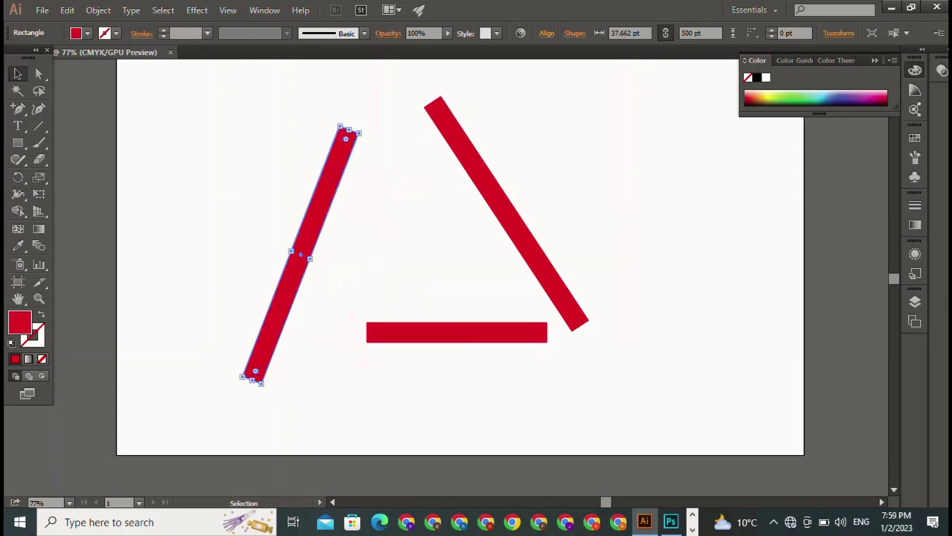
{"action": "left_click", "coordinate": [505, 216]}
{"action": "left_click", "coordinate": [456, 331]}
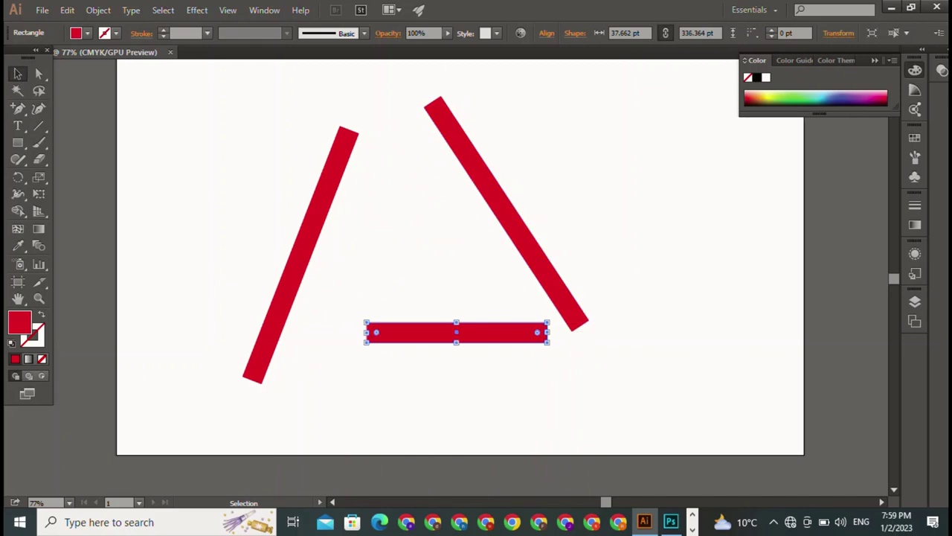
{"action": "left_click_drag", "start_coordinate": [456, 332], "coordinate": [328, 374]}
Shorten the left side from its top end so it rises from the base's left end
{"action": "key", "text": "ctrl+shift+a"}
{"action": "left_click", "coordinate": [506, 214]}
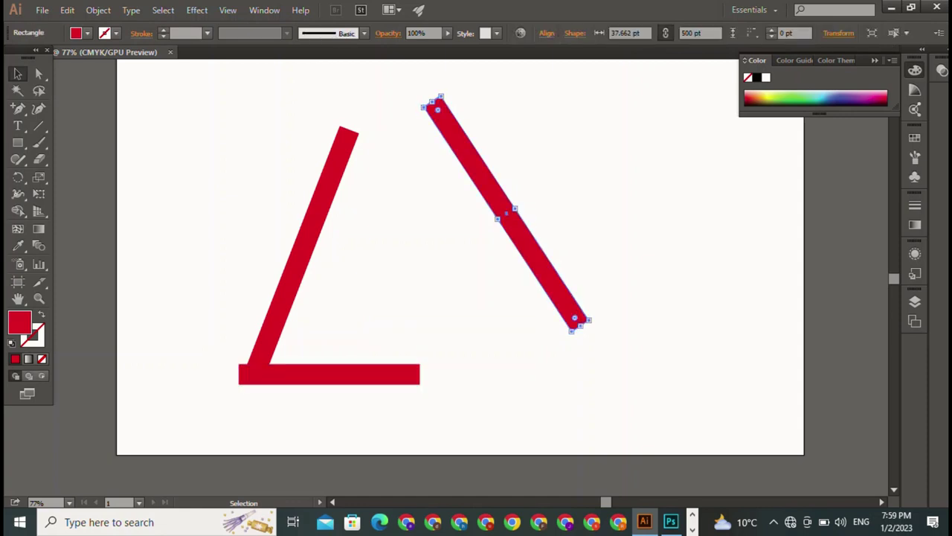
{"action": "left_click", "coordinate": [302, 253]}
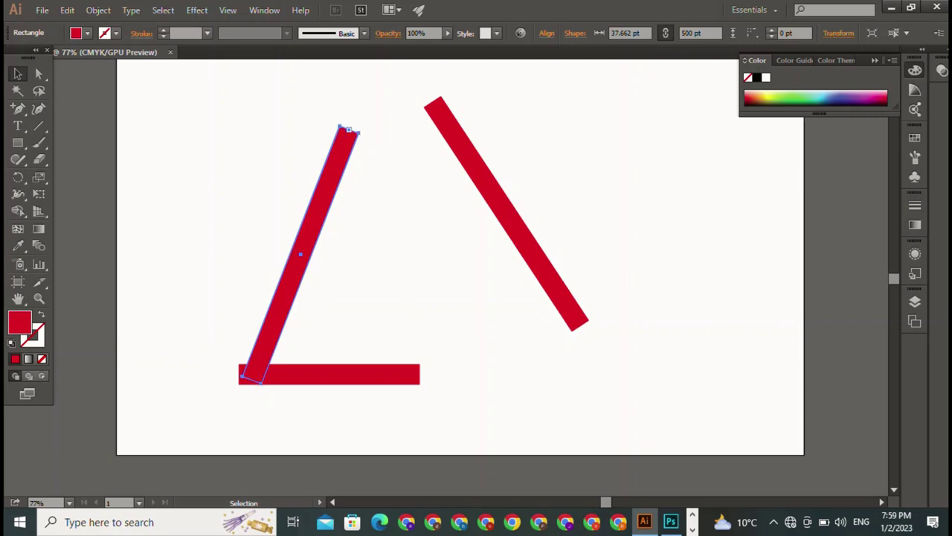
{"action": "left_click_drag", "start_coordinate": [347, 134], "coordinate": [300, 254]}
Lengthen the left side slightly and move the shortened right bar beside it
{"action": "key", "text": "ctrl+shift+a"}
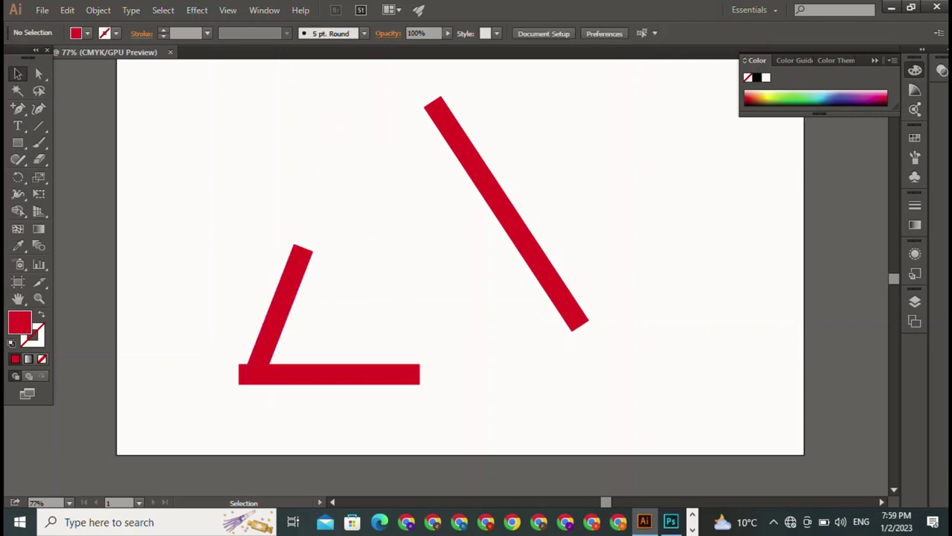
{"action": "left_click", "coordinate": [301, 252]}
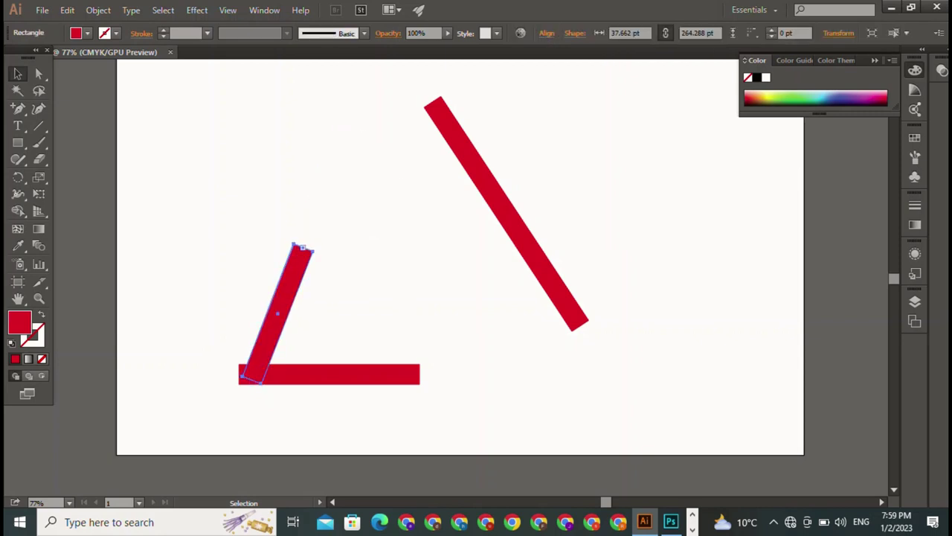
{"action": "left_click_drag", "start_coordinate": [301, 250], "coordinate": [322, 200]}
{"action": "left_click", "coordinate": [506, 212]}
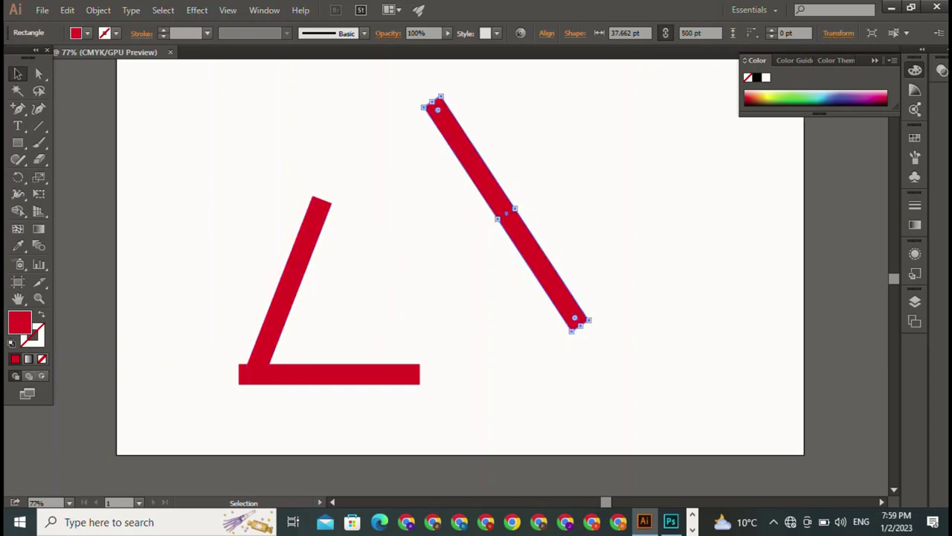
{"action": "left_click_drag", "start_coordinate": [506, 213], "coordinate": [387, 292]}
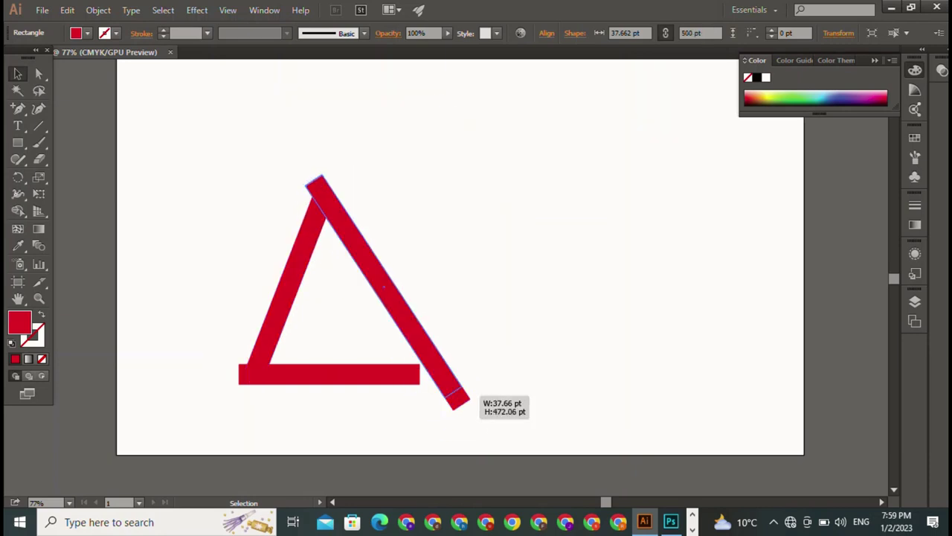
{"action": "left_click_drag", "start_coordinate": [462, 401], "coordinate": [429, 345]}
{"action": "mouse_move", "coordinate": [392, 275]}
{"action": "left_mouse_down"}
{"action": "mouse_move", "coordinate": [394, 312]}
{"action": "mouse_move", "coordinate": [355, 301]}
{"action": "left_mouse_up"}
Shorten the right bar's bottom end so it tucks into the base bar
{"action": "key", "text": "ctrl+shift+a"}
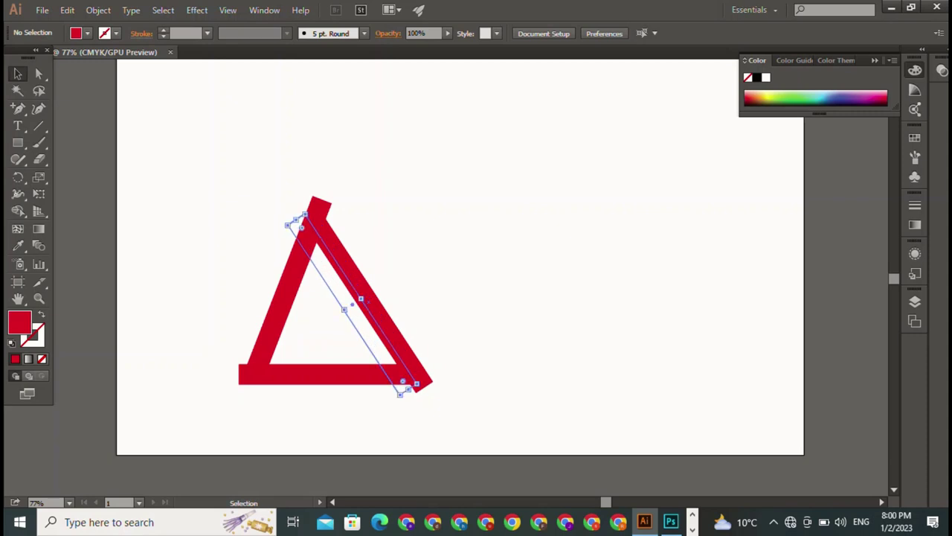
{"action": "key", "text": "ctrl+shift+a"}
{"action": "left_click", "coordinate": [355, 301]}
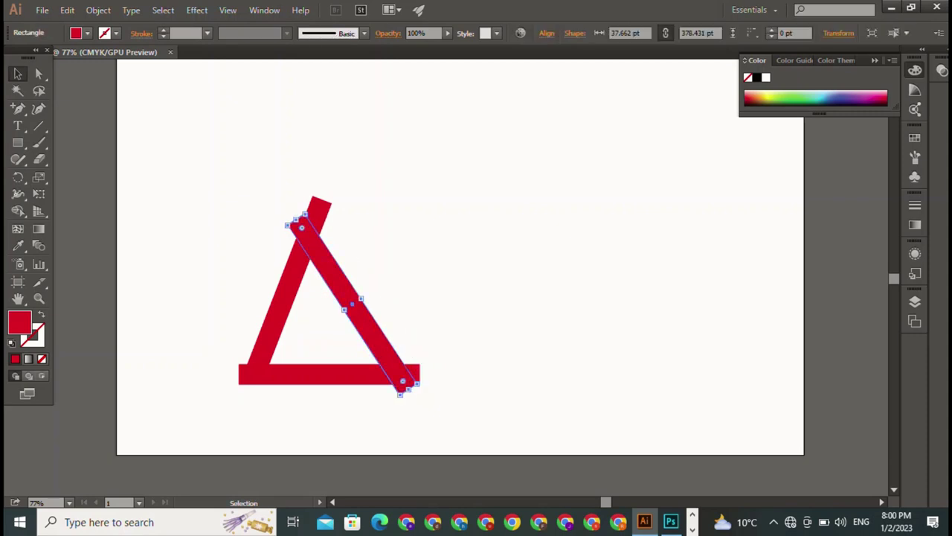
{"action": "left_click_drag", "start_coordinate": [402, 381], "coordinate": [395, 378]}
{"action": "key", "text": "ctrl+shift+a"}
{"action": "left_click", "coordinate": [394, 381]}
{"action": "left_click_drag", "start_coordinate": [397, 379], "coordinate": [389, 372]}
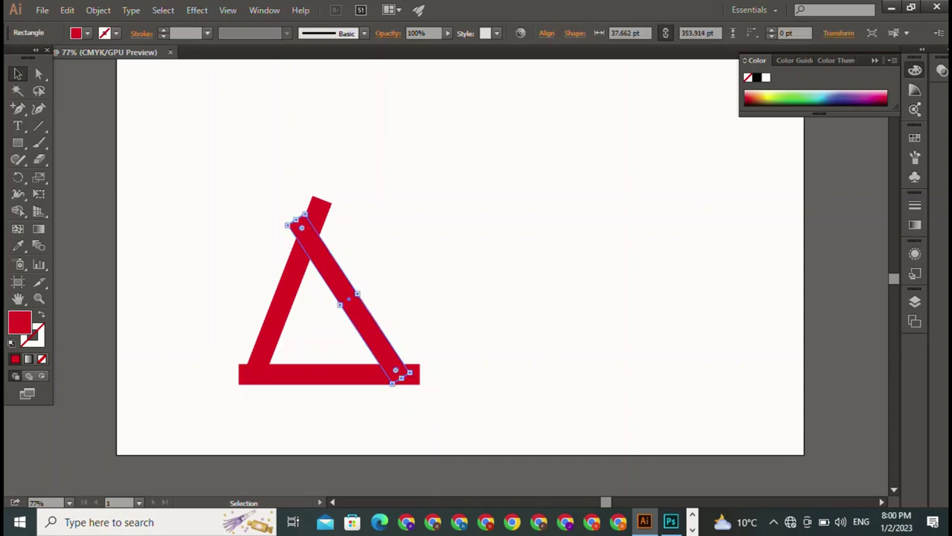
{"action": "key", "text": "ctrl+shift+a"}
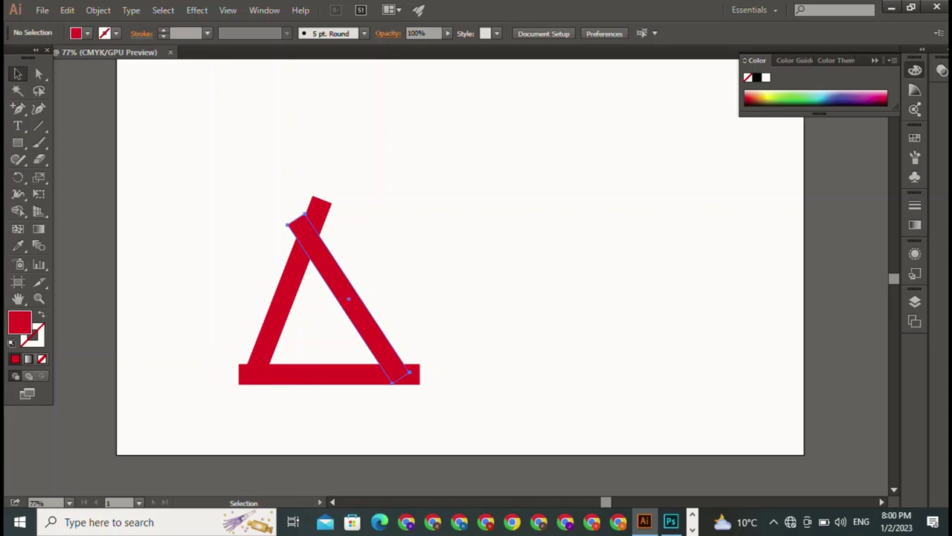
Trim the right bar's top end so it fits neatly into the left bar
{"action": "left_click", "coordinate": [401, 373]}
{"action": "left_click_drag", "start_coordinate": [295, 220], "coordinate": [311, 238]}
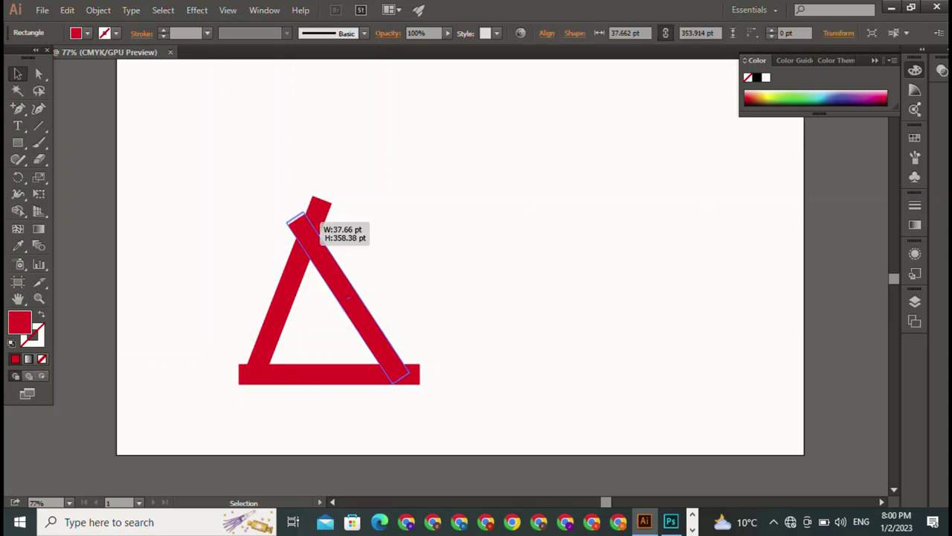
{"action": "key", "text": "ctrl+shift+a"}
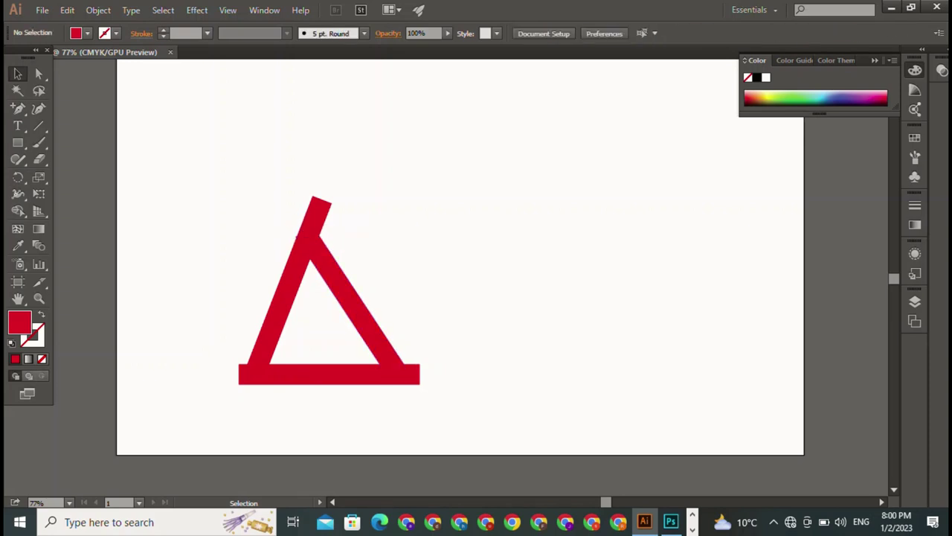
{"action": "left_click", "coordinate": [372, 339]}
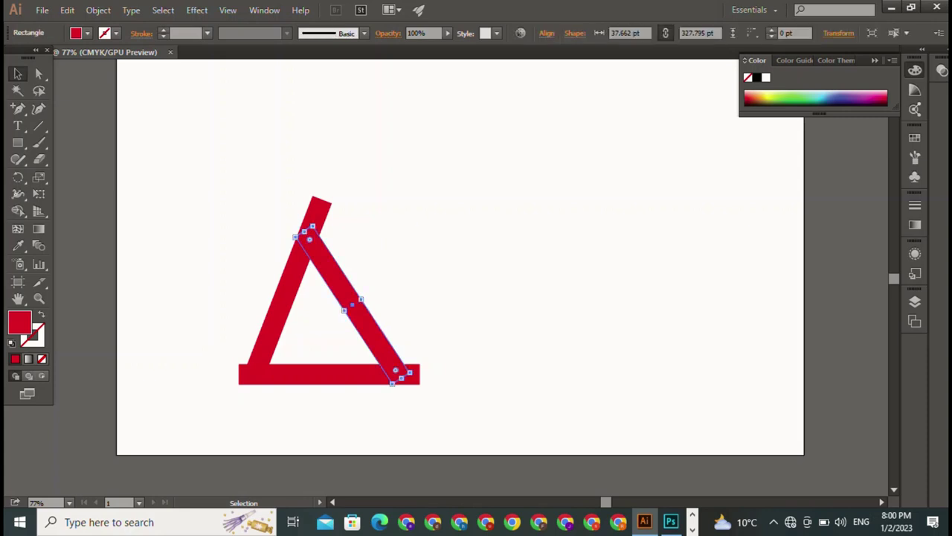
{"action": "left_click_drag", "start_coordinate": [295, 237], "coordinate": [317, 237]}
{"action": "key", "text": "ctrl+shift+a"}
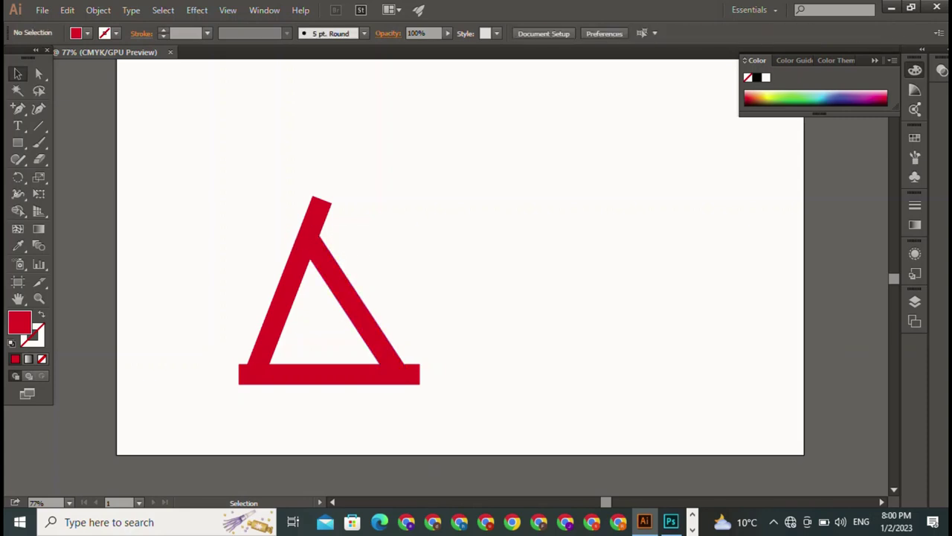
{"action": "left_click", "coordinate": [286, 290]}
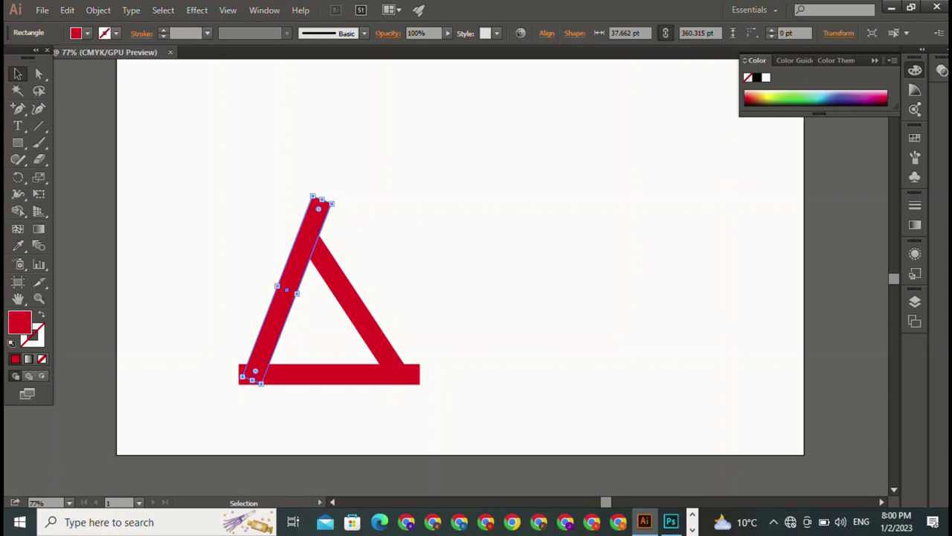
Round the top tip of the left bar with a live corner
{"action": "key", "text": "a"}
{"action": "left_click", "coordinate": [331, 202]}
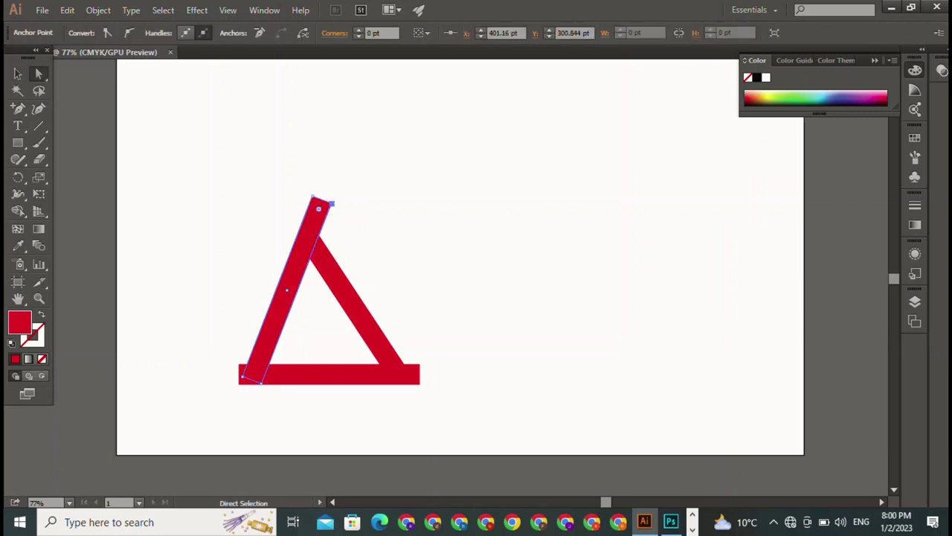
{"action": "left_click_drag", "start_coordinate": [318, 209], "coordinate": [306, 214]}
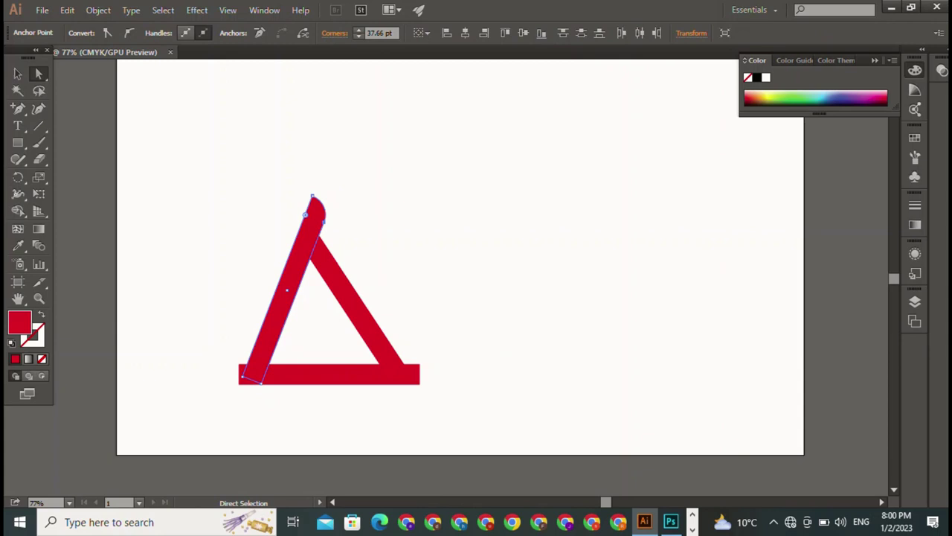
{"action": "key", "text": "v"}
{"action": "key", "text": "ctrl+shift+a"}
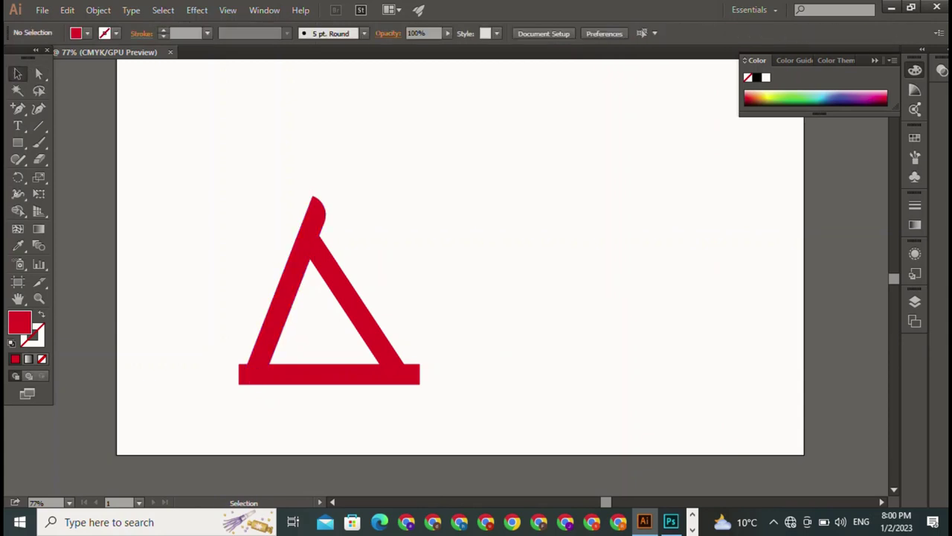
Select the base bar's bottom-left corner anchor for rounding
{"action": "left_click", "coordinate": [329, 374]}
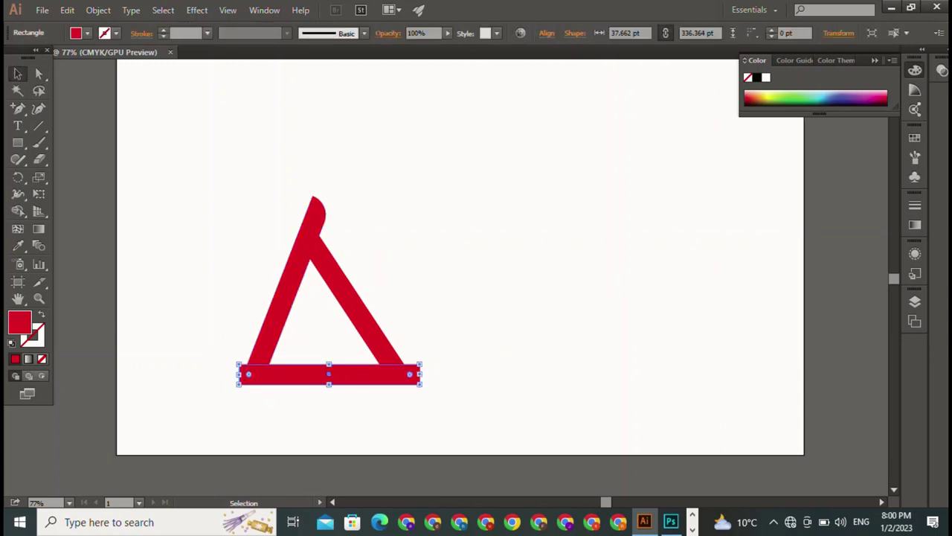
{"action": "key", "text": "a"}
{"action": "mouse_move", "coordinate": [229, 357]}
{"action": "left_mouse_down"}
{"action": "mouse_move", "coordinate": [257, 379]}
{"action": "mouse_move", "coordinate": [259, 369]}
{"action": "left_mouse_up"}
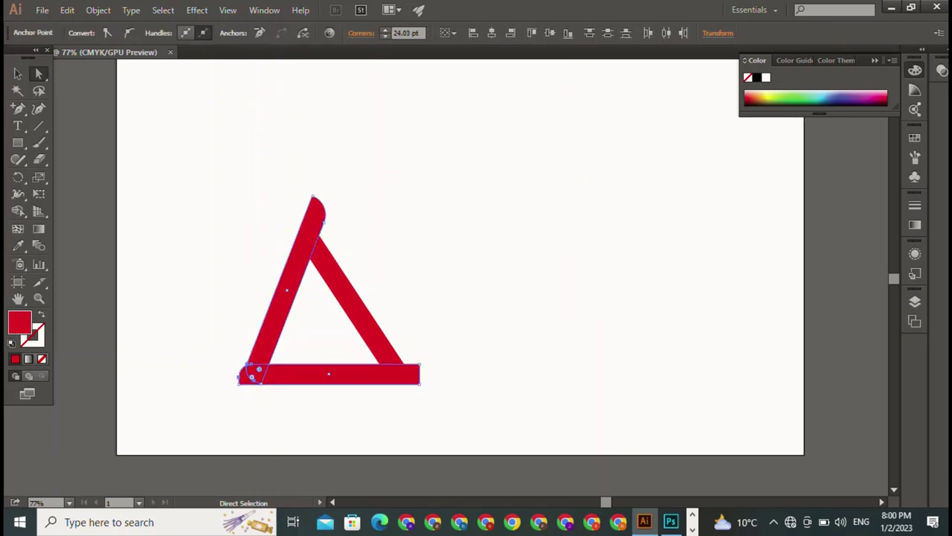
{"action": "key", "text": "v"}
{"action": "key", "text": "ctrl+shift+a"}
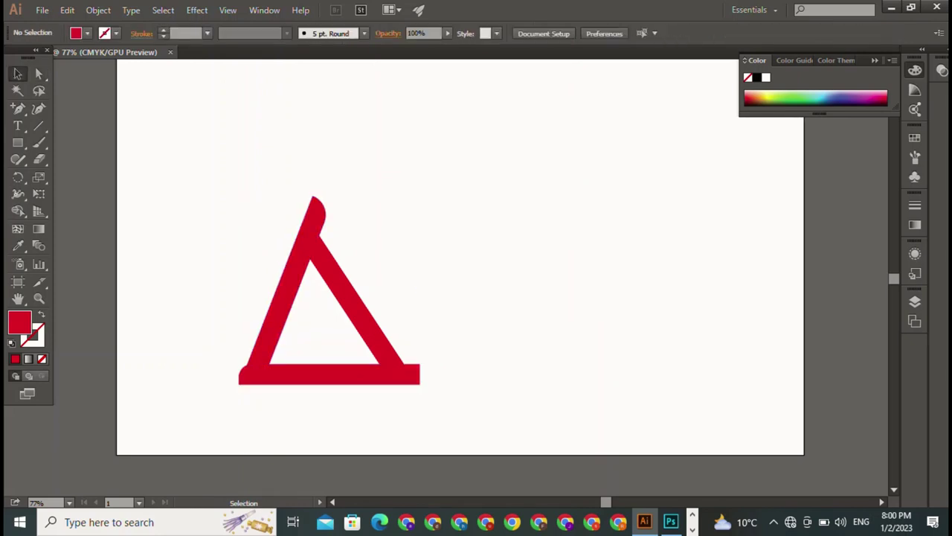
Round the outer corner at the base bar's right end
{"action": "left_click", "coordinate": [329, 374]}
{"action": "key", "text": "a"}
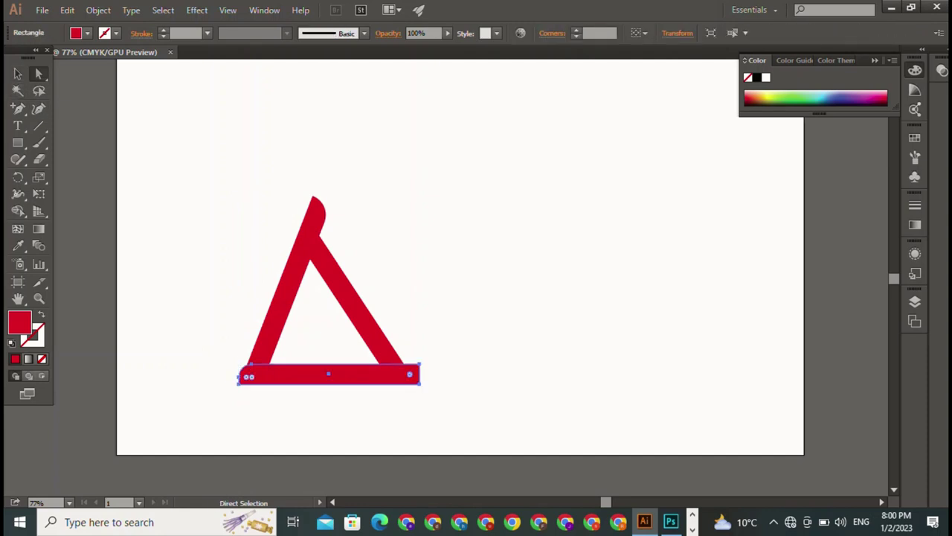
{"action": "mouse_move", "coordinate": [471, 321]}
{"action": "left_mouse_down"}
{"action": "mouse_move", "coordinate": [412, 403]}
{"action": "mouse_move", "coordinate": [404, 371]}
{"action": "left_mouse_up"}
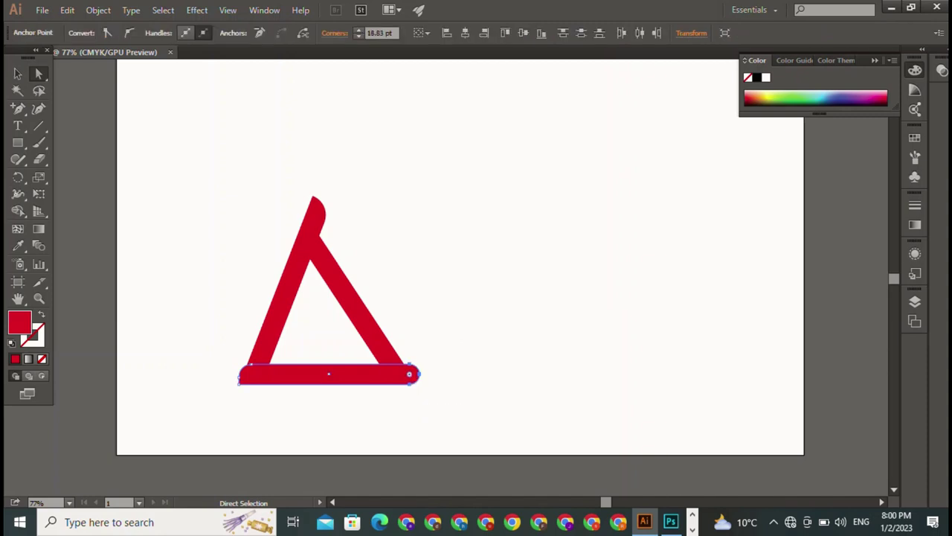
{"action": "key", "text": "ctrl+shift+a"}
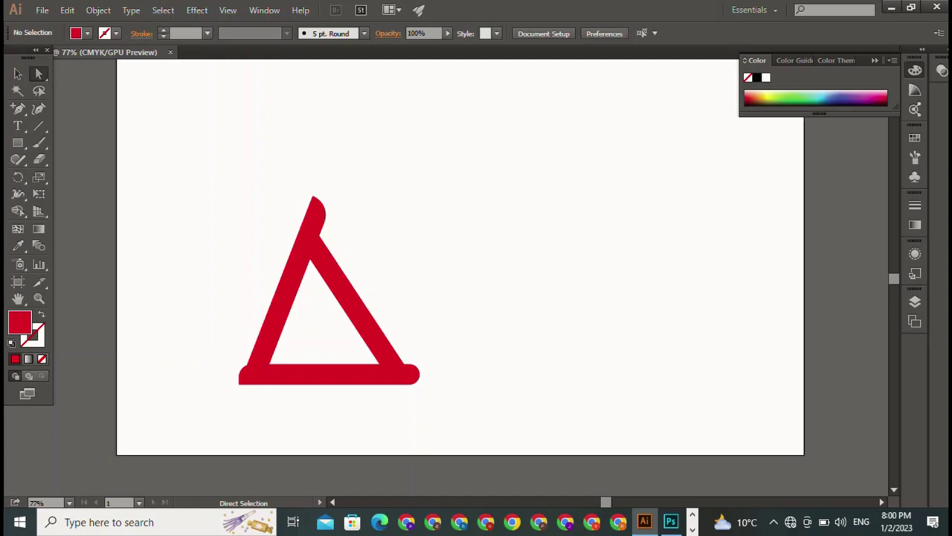
{"action": "key", "text": "ctrl+z"}
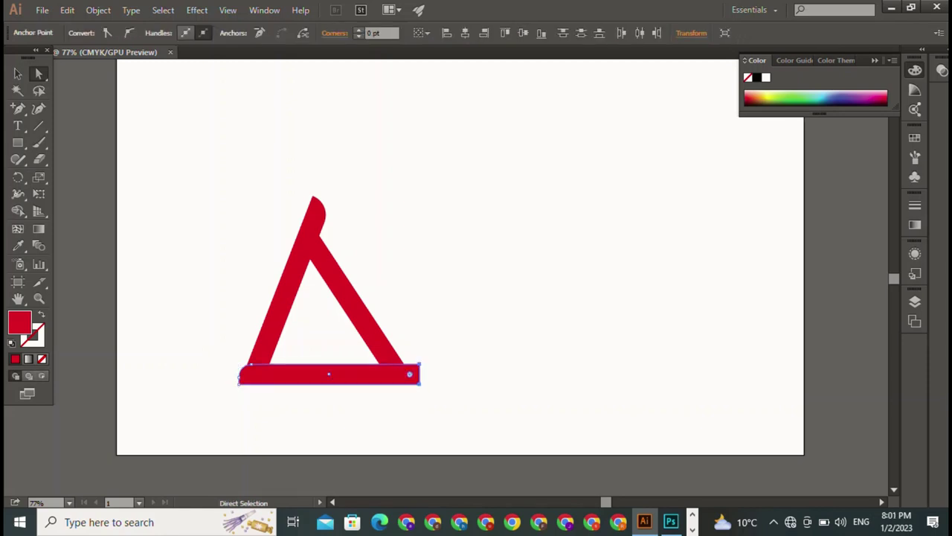
{"action": "left_click_drag", "start_coordinate": [409, 374], "coordinate": [399, 381]}
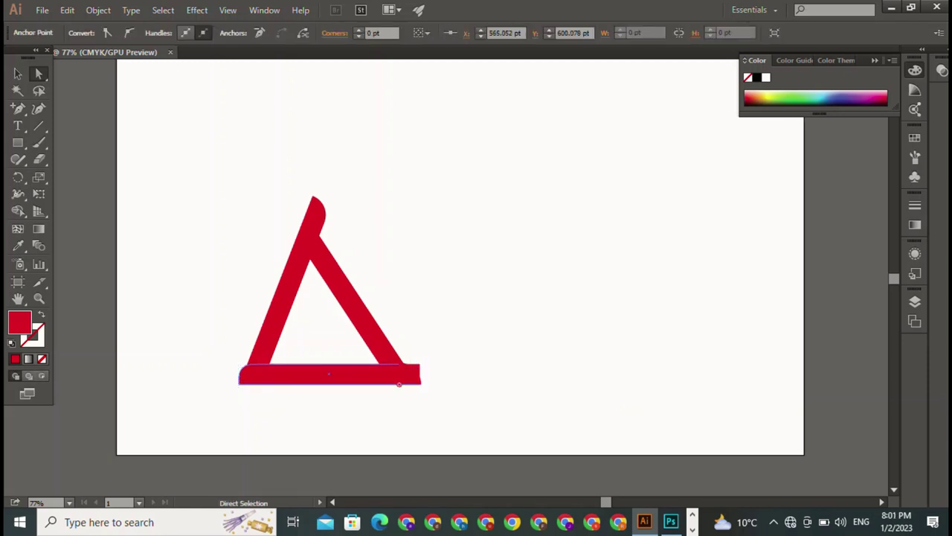
{"action": "key", "text": "v"}
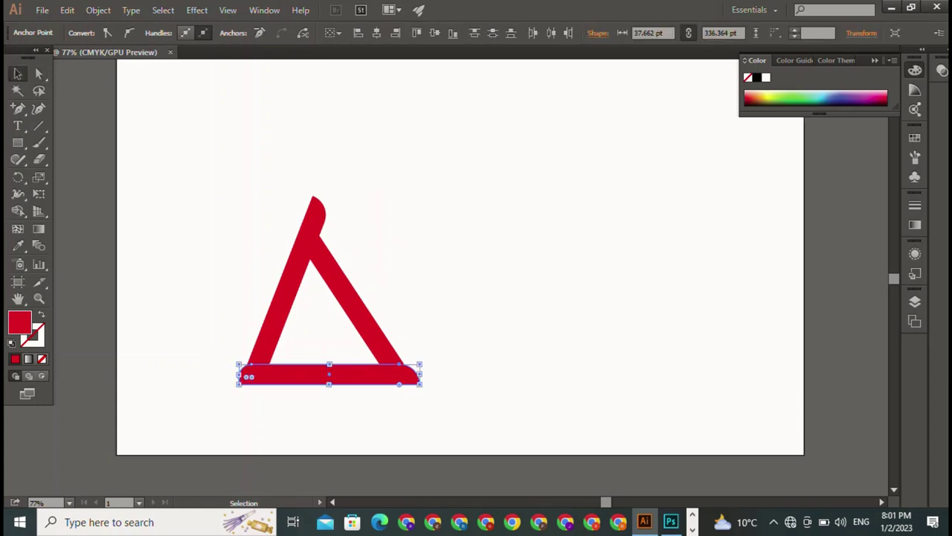
{"action": "key", "text": "ctrl+shift+a"}
Move the whole red triangle up and to the right
{"action": "left_click_drag", "start_coordinate": [172, 176], "coordinate": [398, 400]}
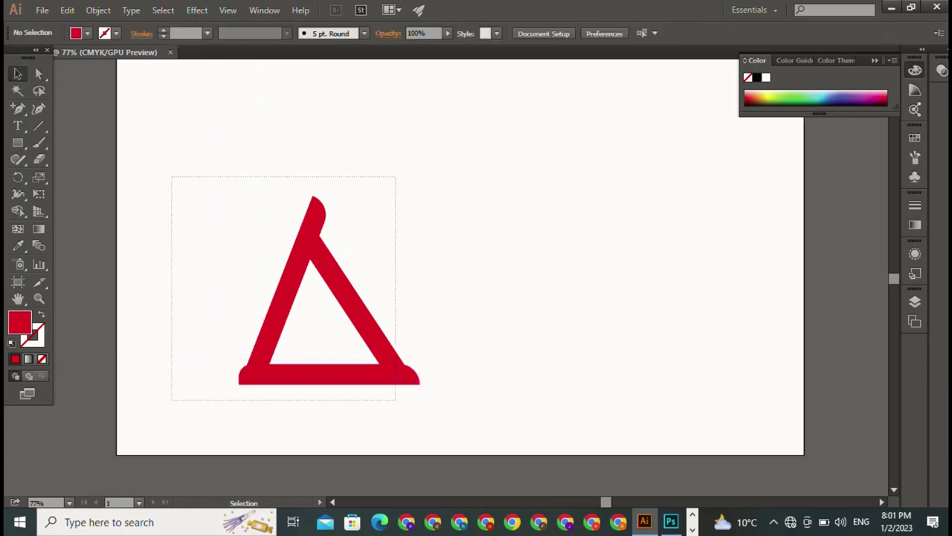
{"action": "left_click_drag", "start_coordinate": [328, 374], "coordinate": [461, 300]}
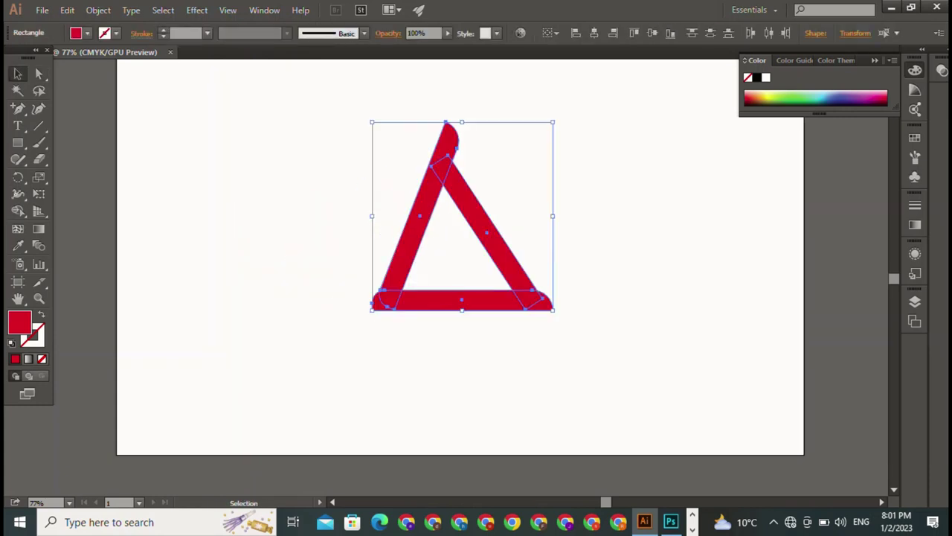
{"action": "key", "text": "ctrl+shift+a"}
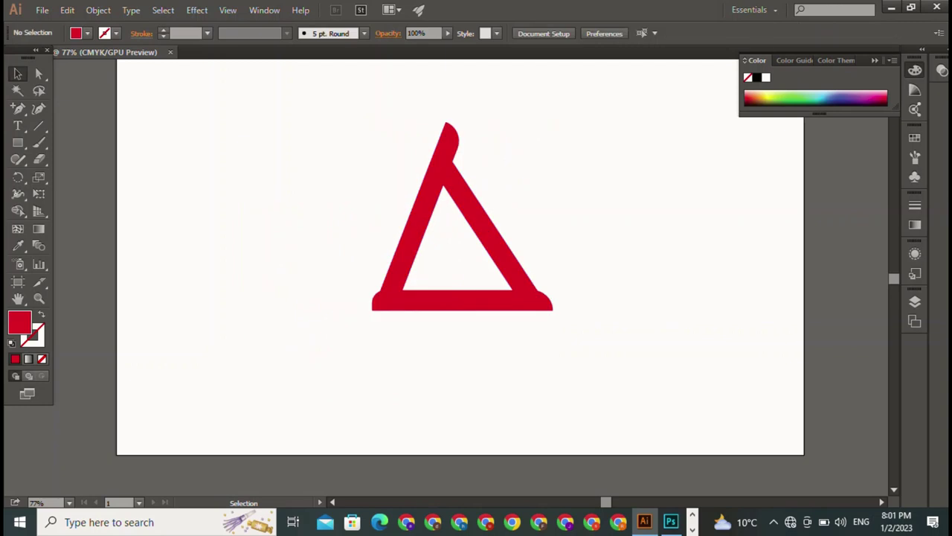
{"action": "left_click", "coordinate": [520, 286]}
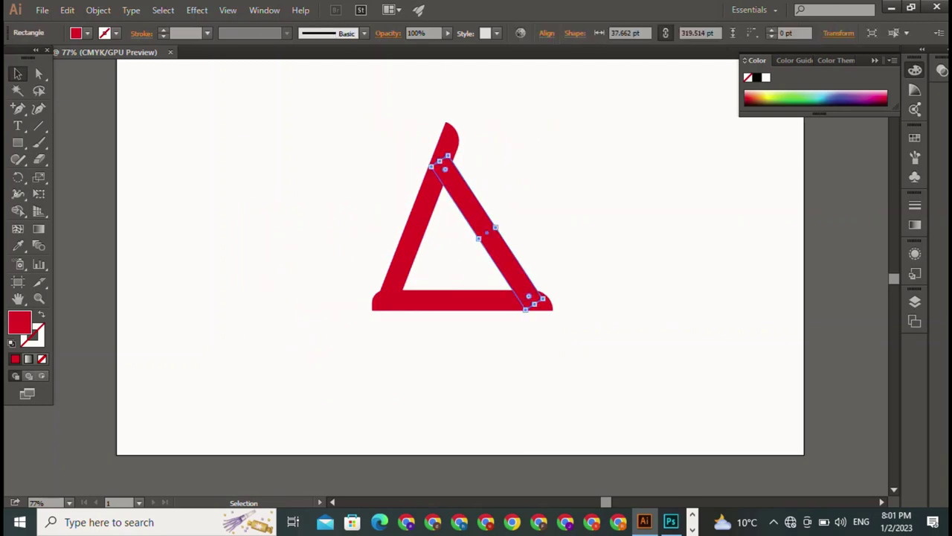
{"action": "key", "text": "ctrl+a"}
Rotate the triangle upright and start a text entry to its right
{"action": "key", "text": "a"}
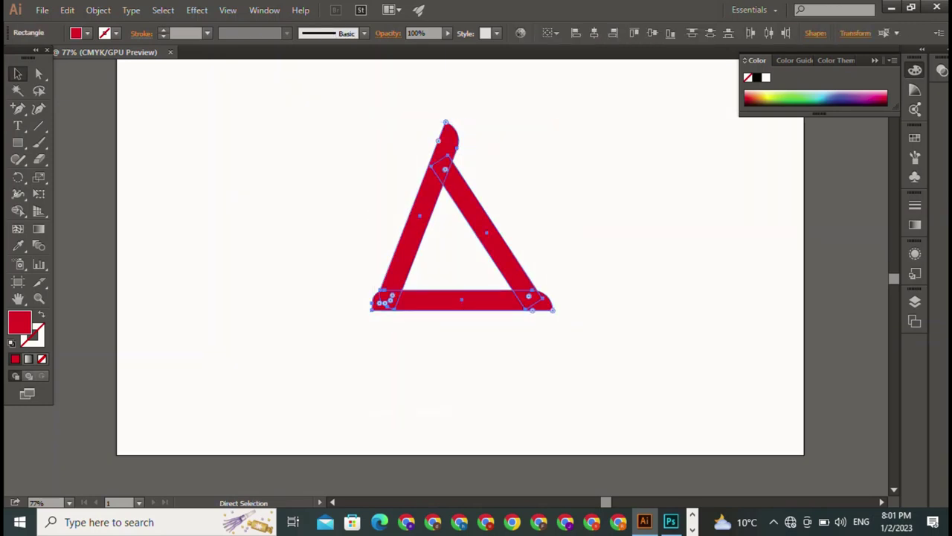
{"action": "key", "text": "v"}
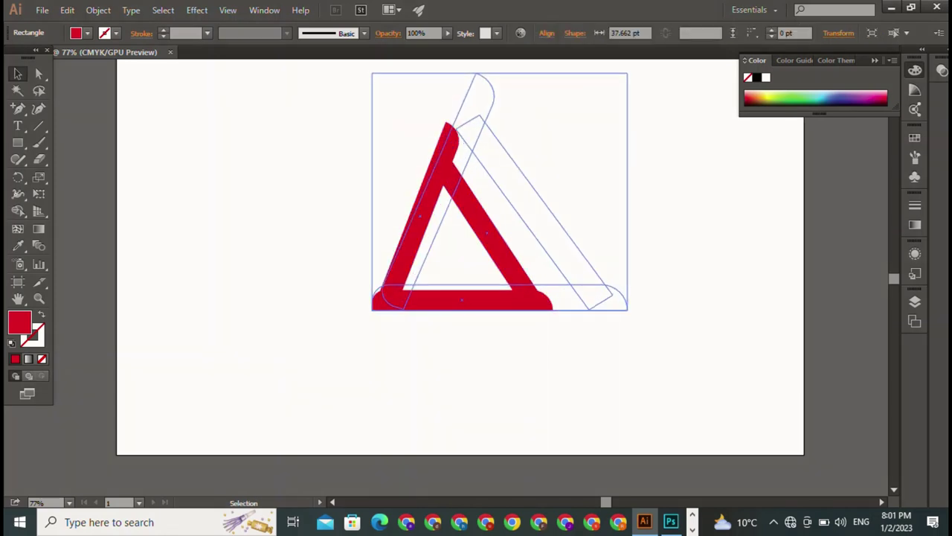
{"action": "left_click_drag", "start_coordinate": [610, 298], "coordinate": [588, 305]}
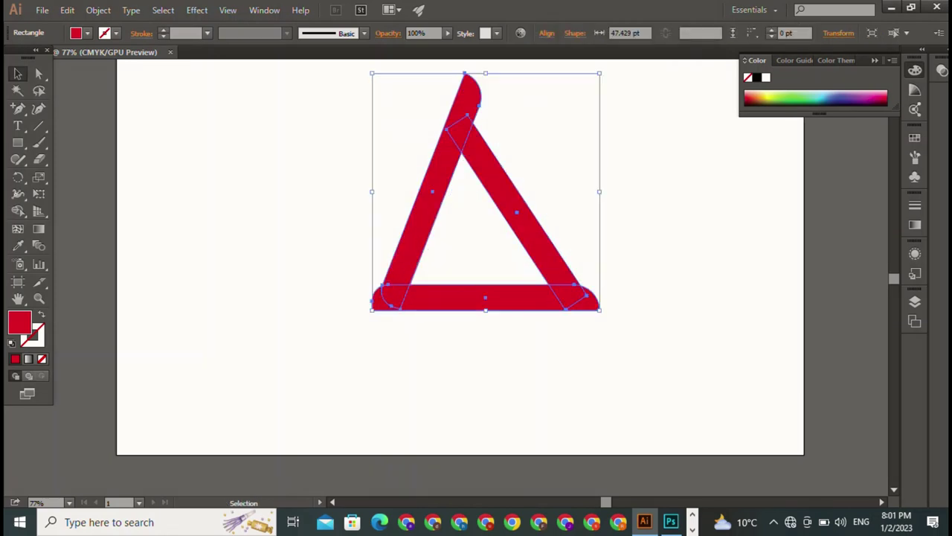
{"action": "left_click_drag", "start_coordinate": [483, 223], "coordinate": [323, 263]}
{"action": "key", "text": "ctrl+shift+a"}
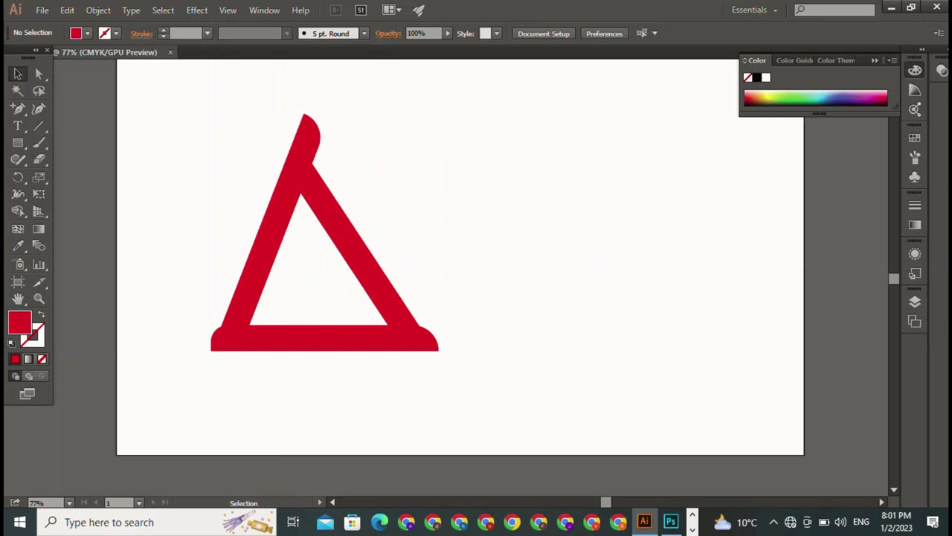
{"action": "key", "text": "t"}
{"action": "left_click", "coordinate": [416, 133]}
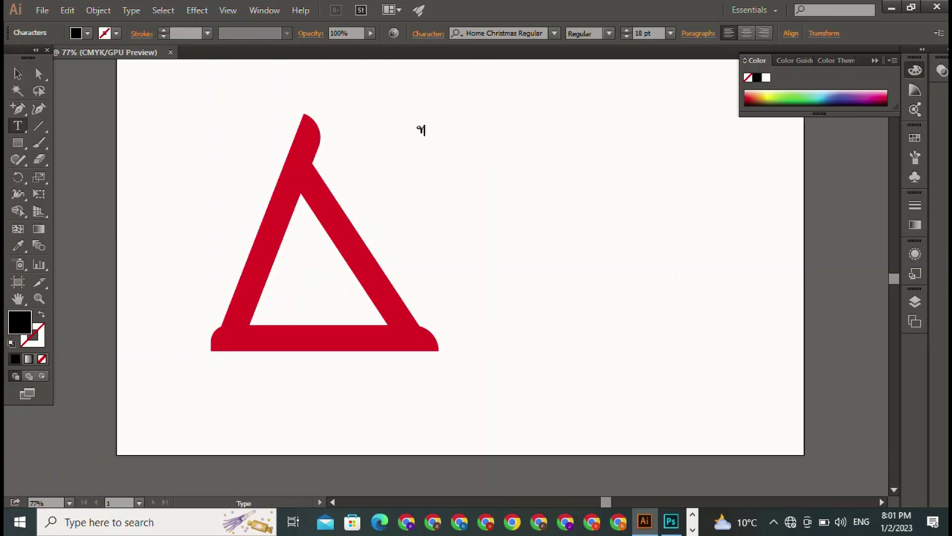
Select the Y letter and resize it to about 204 pt
{"action": "left_click", "coordinate": [420, 129]}
{"action": "key", "text": "Escape"}
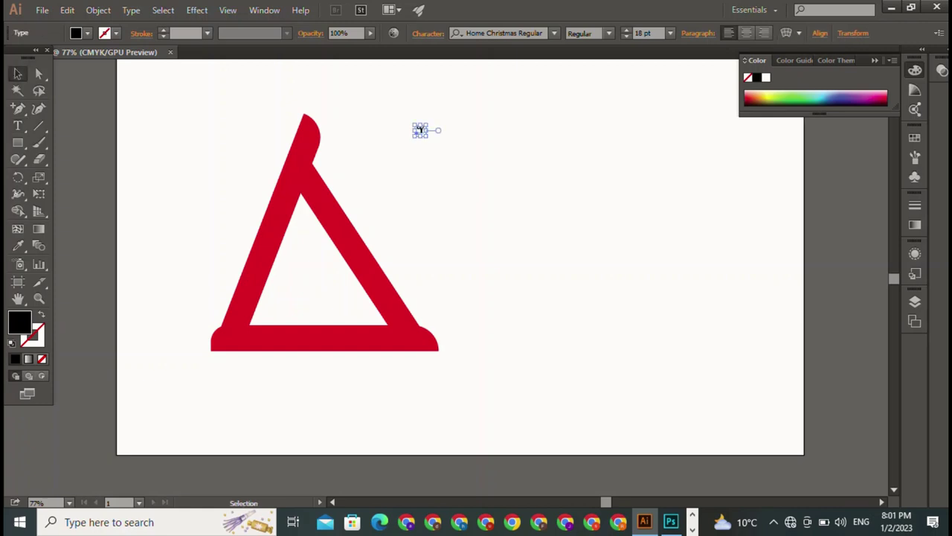
{"action": "left_click_drag", "start_coordinate": [420, 131], "coordinate": [568, 301]}
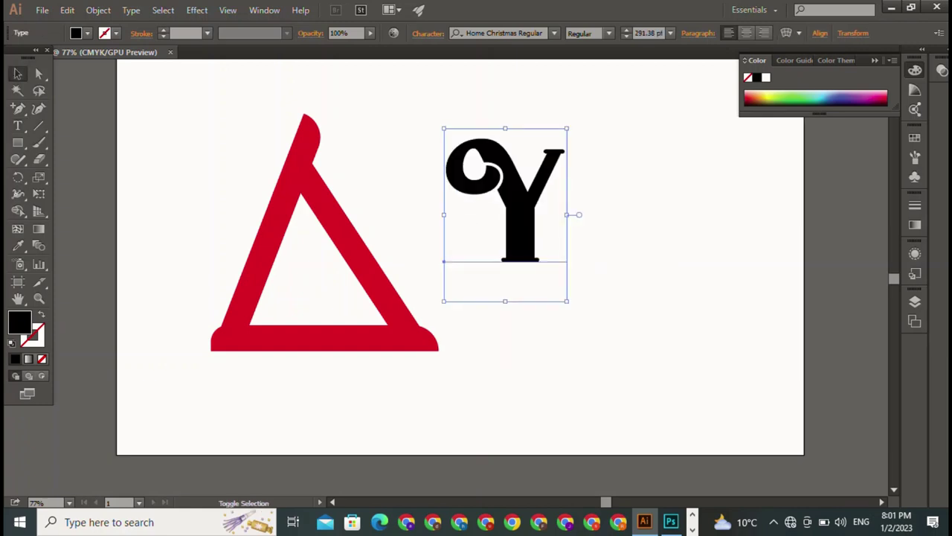
{"action": "left_click_drag", "start_coordinate": [567, 128], "coordinate": [530, 180]}
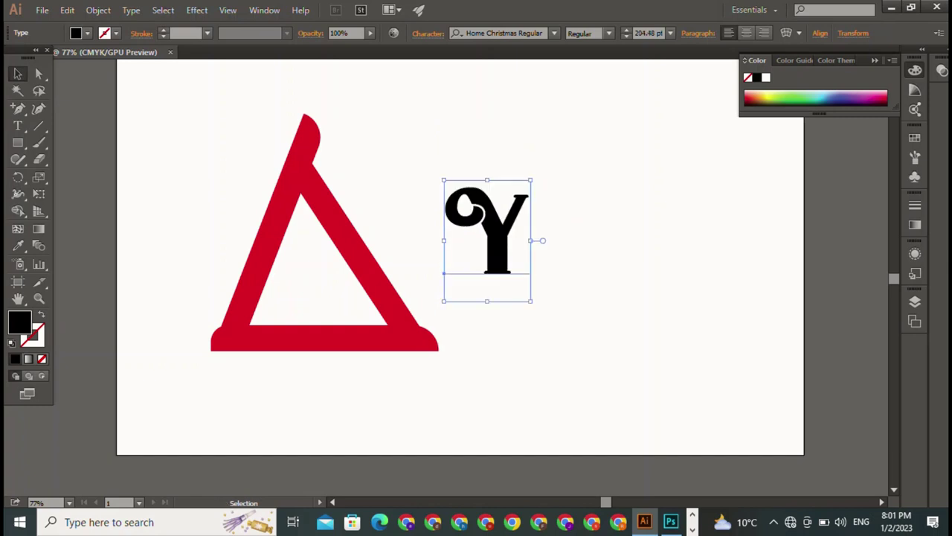
Try Javanese Text, Lost Sunset, Matura MT Script Capitals and Myriad Pro on the Y
{"action": "left_click", "coordinate": [554, 33]}
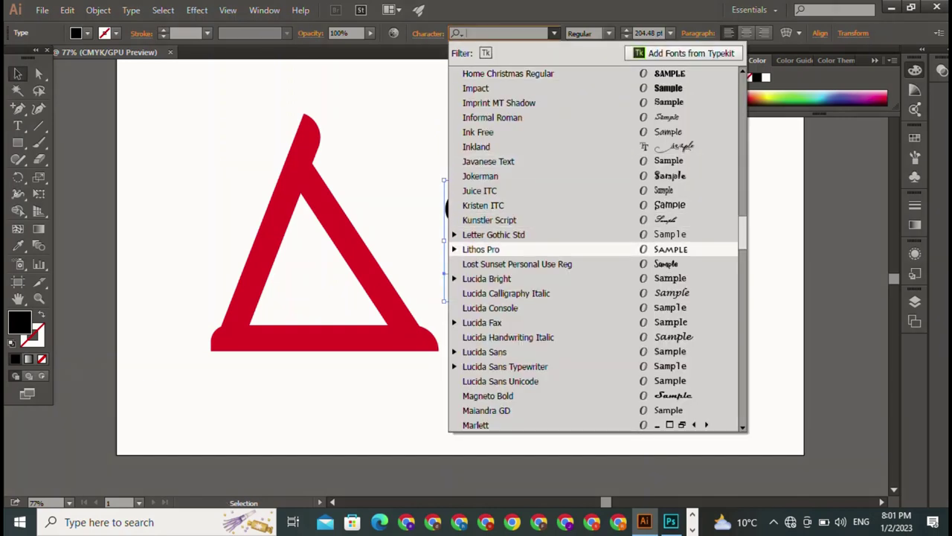
{"action": "left_click", "coordinate": [506, 159]}
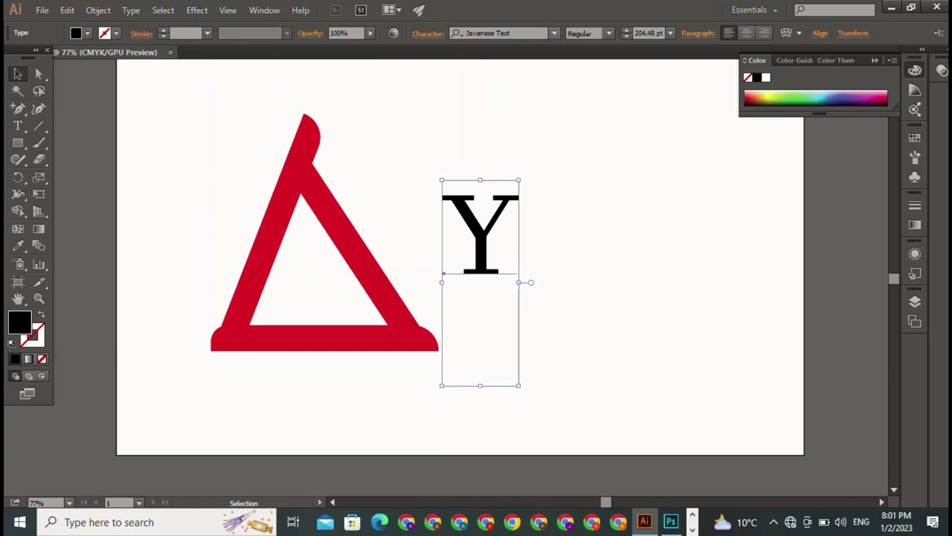
{"action": "left_click", "coordinate": [555, 32]}
{"action": "left_click", "coordinate": [517, 264]}
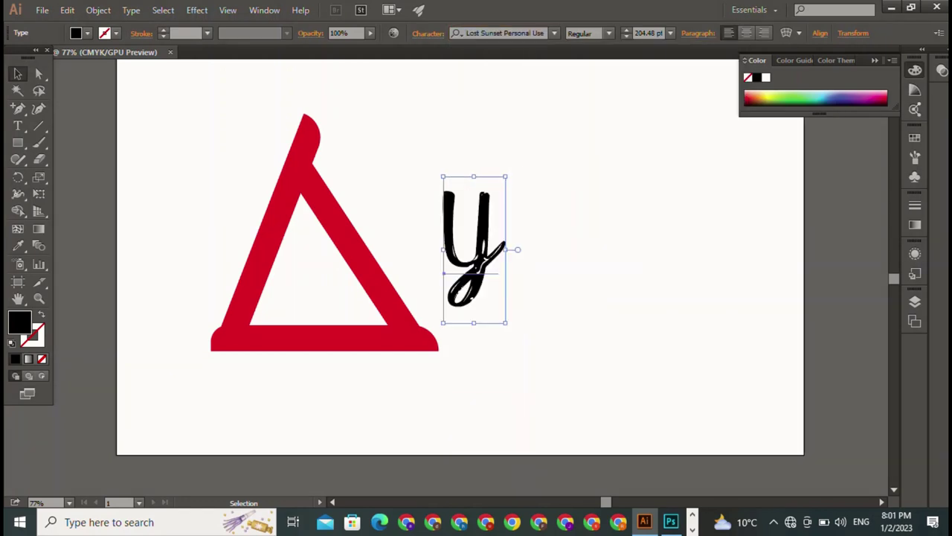
{"action": "left_click", "coordinate": [554, 33]}
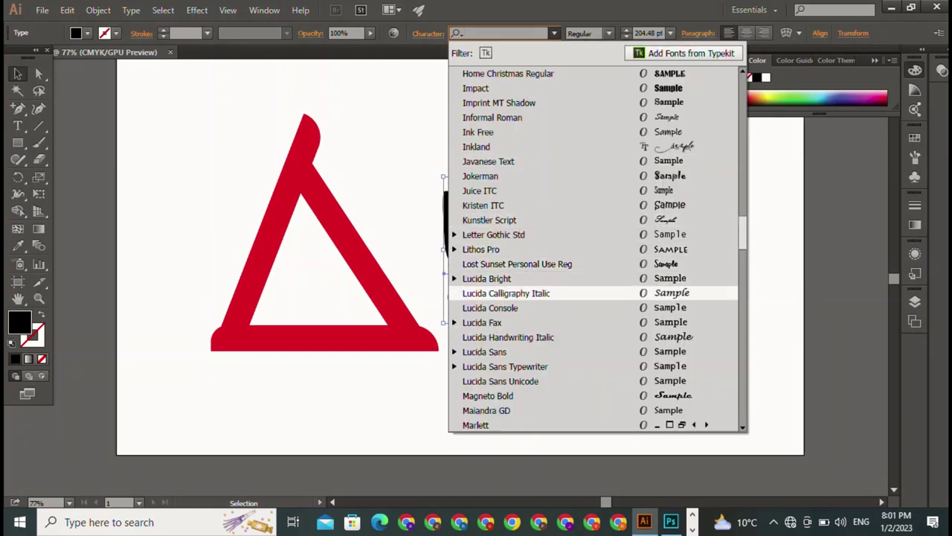
{"action": "scroll", "coordinate": [595, 249], "scroll_direction": "down", "scroll_amount": 5}
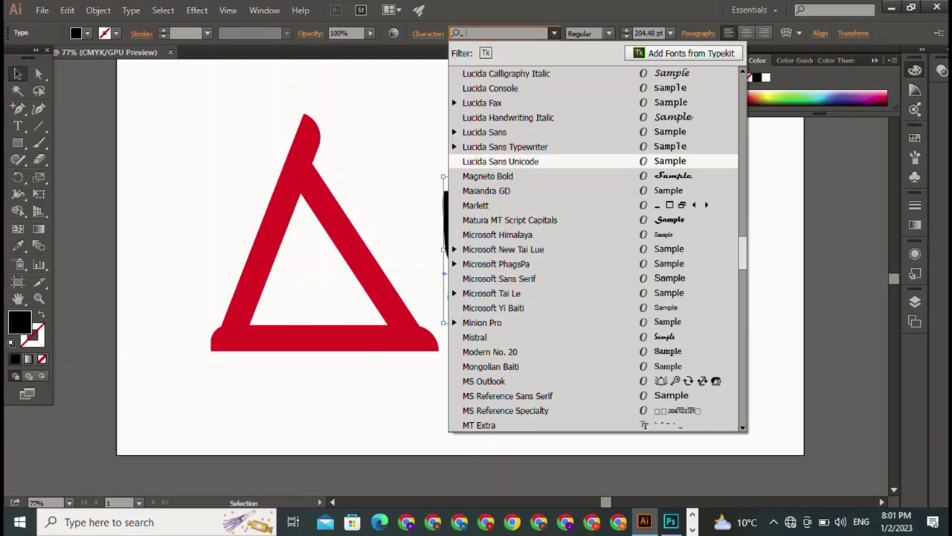
{"action": "left_click", "coordinate": [510, 219]}
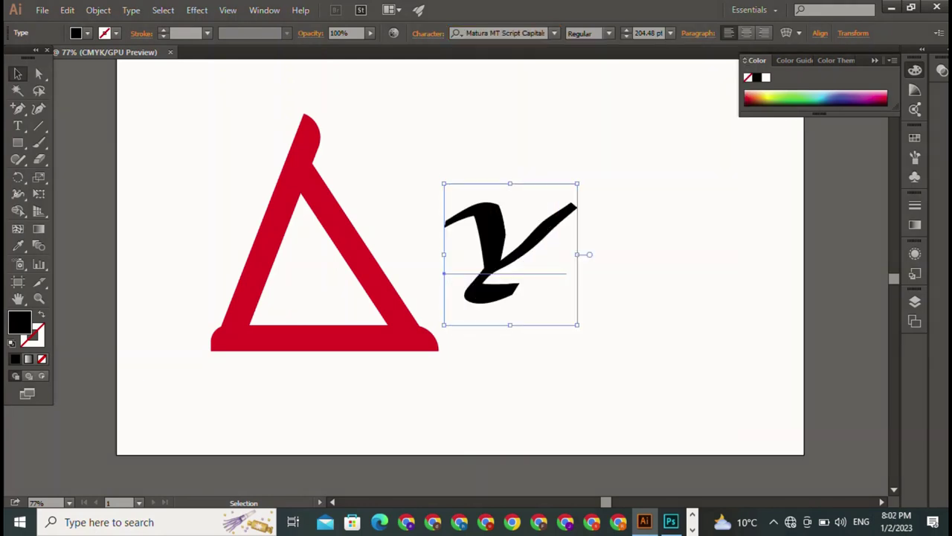
{"action": "left_click", "coordinate": [554, 33]}
{"action": "scroll", "coordinate": [595, 249], "scroll_direction": "down", "scroll_amount": 5}
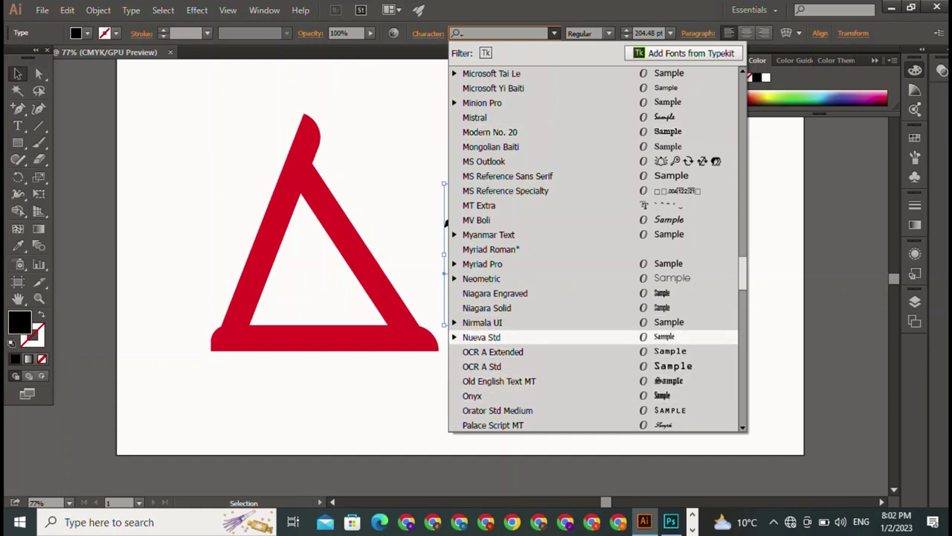
{"action": "left_click", "coordinate": [476, 263]}
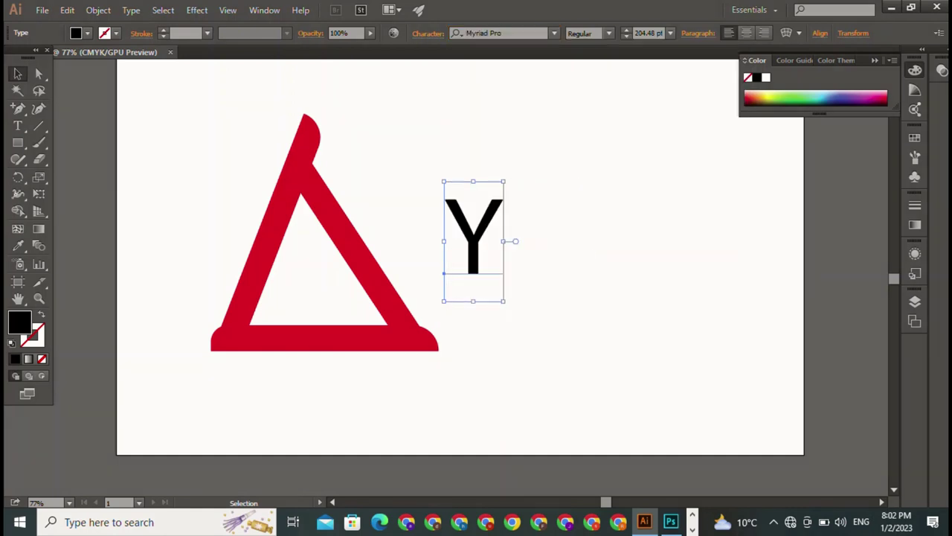
Try Neometric, Old English Text MT and Rage Italic fonts on the Y
{"action": "left_click", "coordinate": [555, 33]}
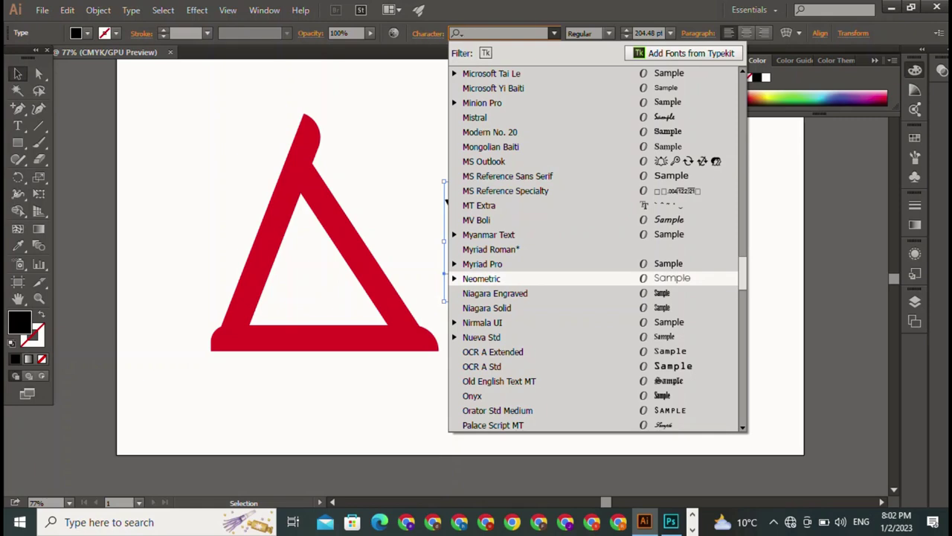
{"action": "key", "text": "Return"}
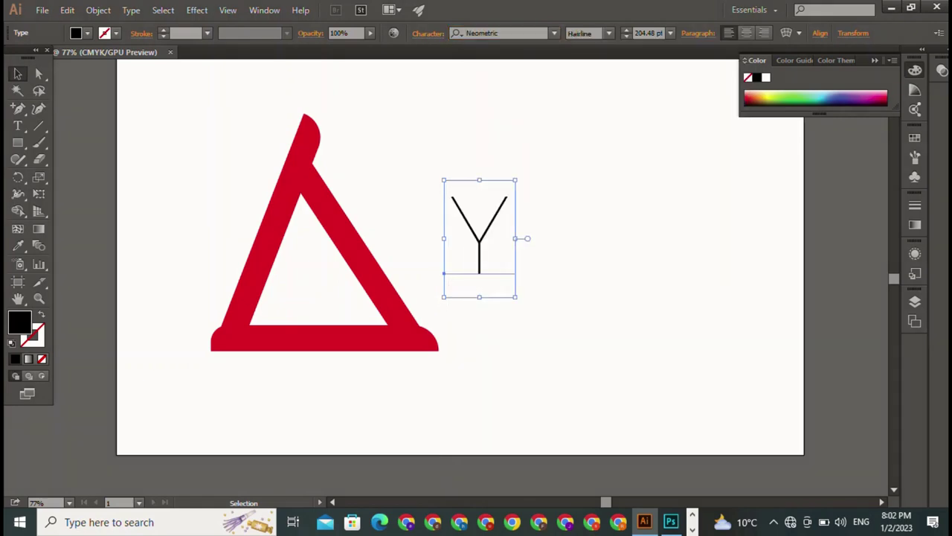
{"action": "left_click", "coordinate": [554, 33]}
{"action": "scroll", "coordinate": [595, 246], "scroll_direction": "down", "scroll_amount": 5}
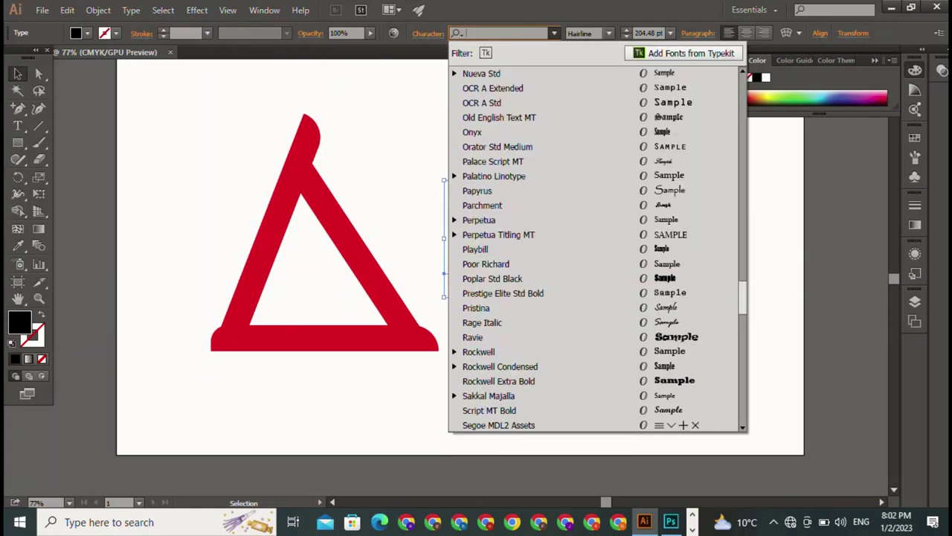
{"action": "key", "text": "Up"}
{"action": "key", "text": "Up"}
{"action": "key", "text": "Up"}
{"action": "key", "text": "Return"}
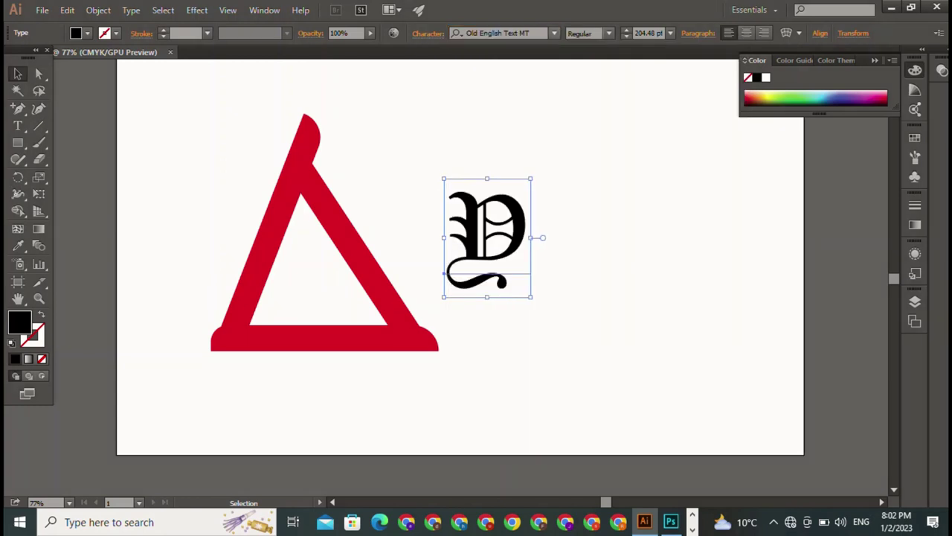
{"action": "left_click", "coordinate": [554, 33]}
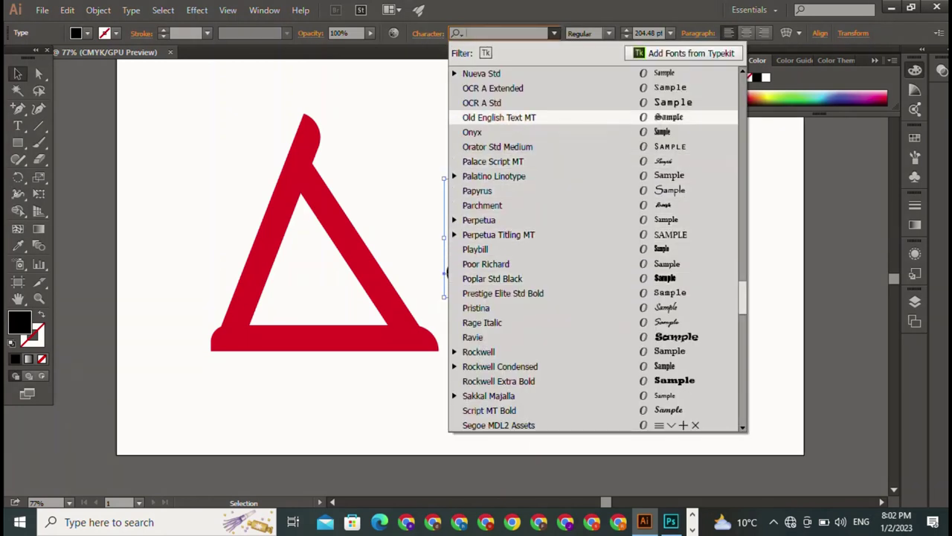
{"action": "key", "text": "Up"}
{"action": "key", "text": "Up"}
{"action": "key", "text": "Up"}
{"action": "key", "text": "Up"}
{"action": "key", "text": "Up"}
{"action": "key", "text": "Return"}
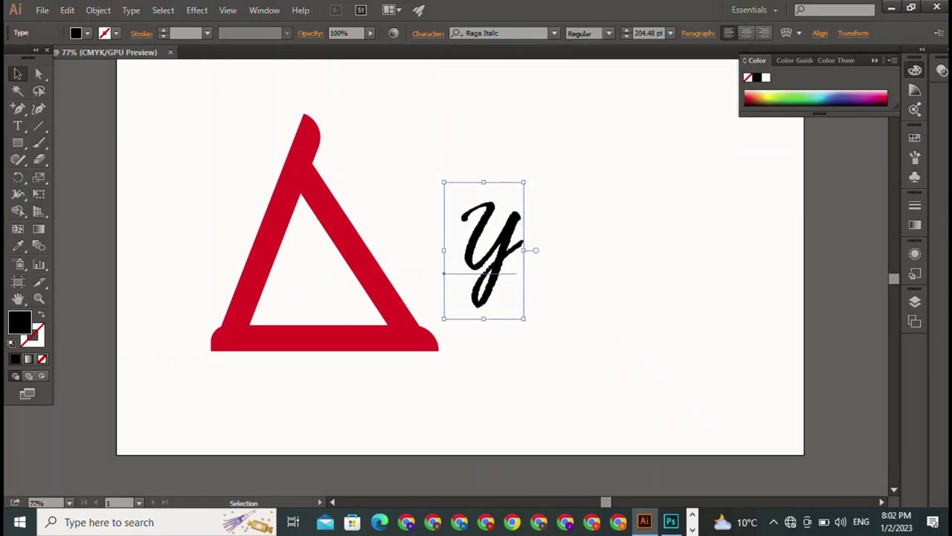
Try Showcard Gothic and SILVERS PERSONAL USE Regular on the Y
{"action": "left_click", "coordinate": [555, 32]}
{"action": "key", "text": "Down"}
{"action": "key", "text": "Down"}
{"action": "key", "text": "Down"}
{"action": "key", "text": "Down"}
{"action": "key", "text": "Down"}
{"action": "key", "text": "Down"}
{"action": "key", "text": "Down"}
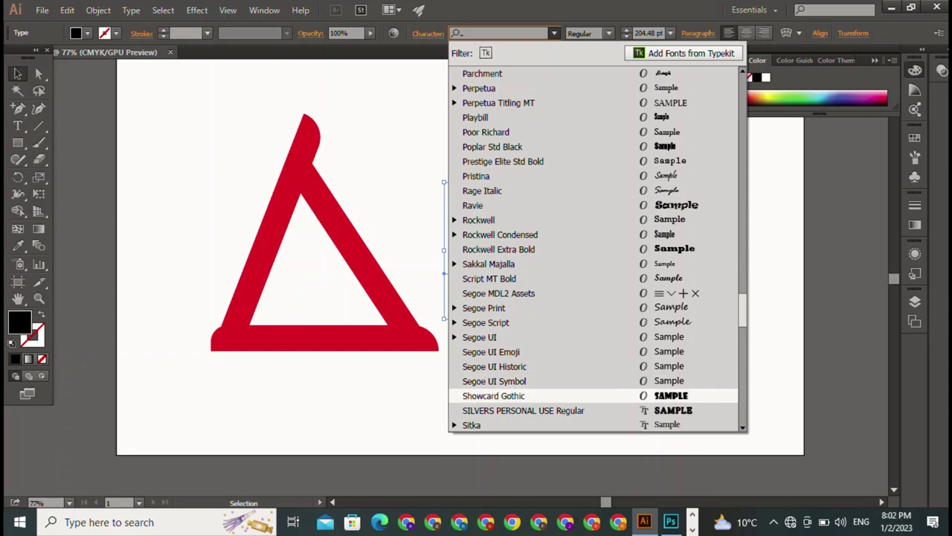
{"action": "key", "text": "Return"}
{"action": "left_click", "coordinate": [554, 32]}
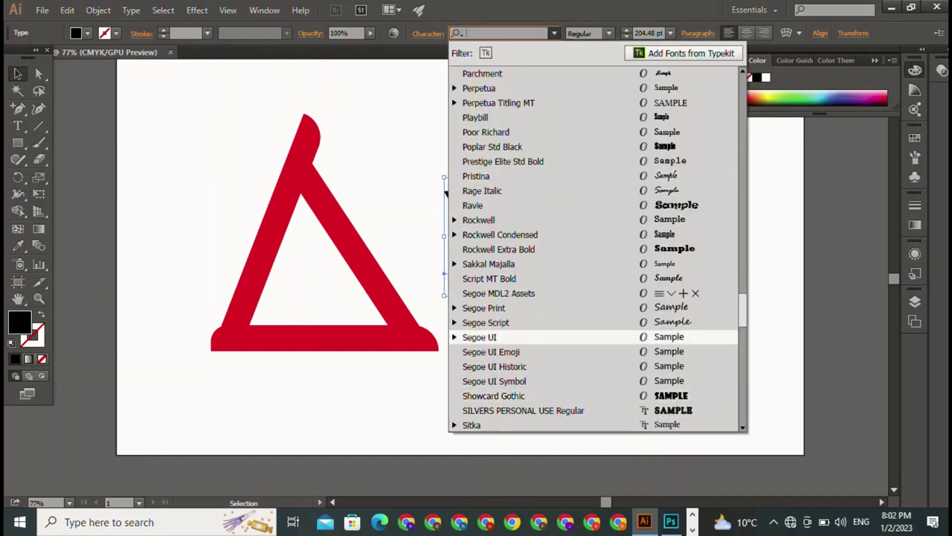
{"action": "scroll", "coordinate": [595, 249], "scroll_direction": "down", "scroll_amount": 1}
{"action": "scroll", "coordinate": [595, 250], "scroll_direction": "down", "scroll_amount": 2}
{"action": "key", "text": "Down"}
{"action": "key", "text": "Down"}
{"action": "key", "text": "Return"}
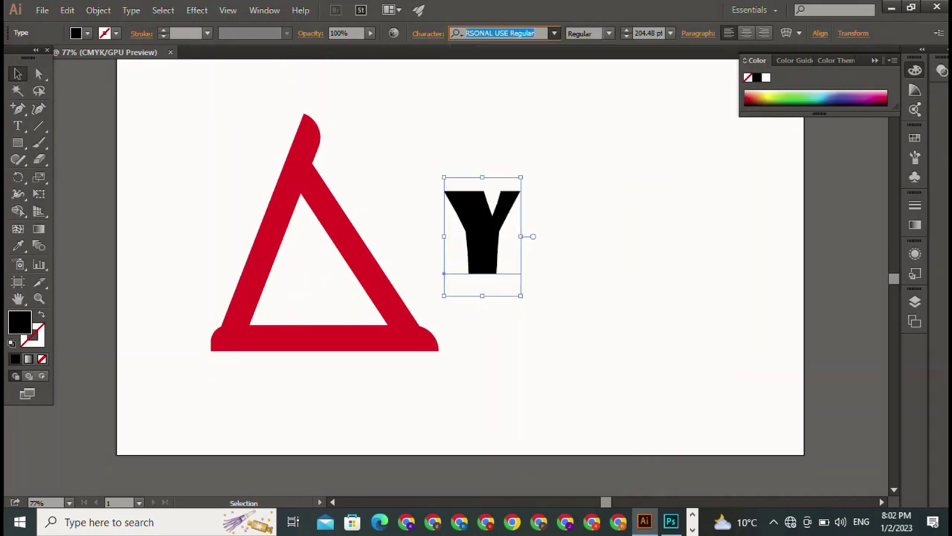
Search 'Som' for Something Dangerous, then try Vivaldi Italic and Stencil on the Y
{"action": "left_click", "coordinate": [554, 33]}
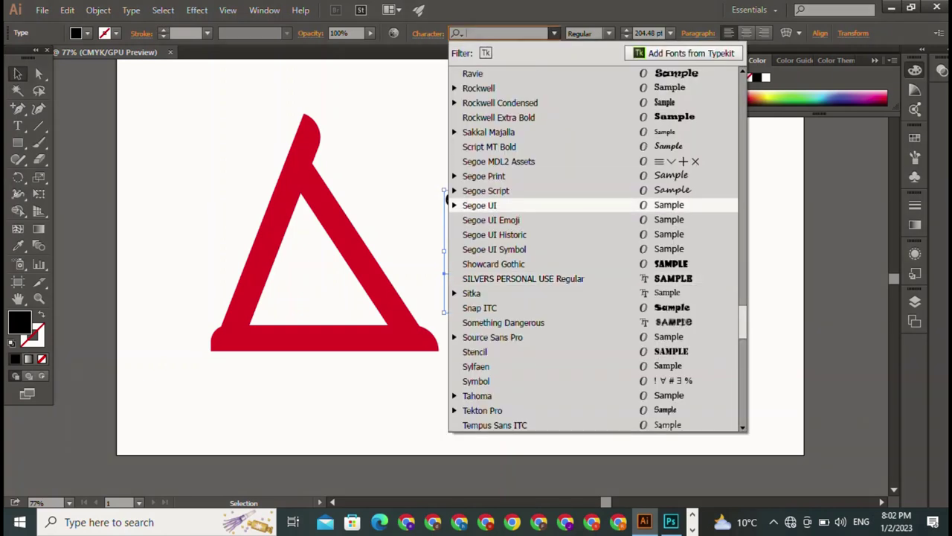
{"action": "key", "text": "Down"}
{"action": "key", "text": "Down"}
{"action": "key", "text": "Down"}
{"action": "key", "text": "BackSpace"}
{"action": "type", "text": "Som"}
{"action": "key", "text": "Return"}
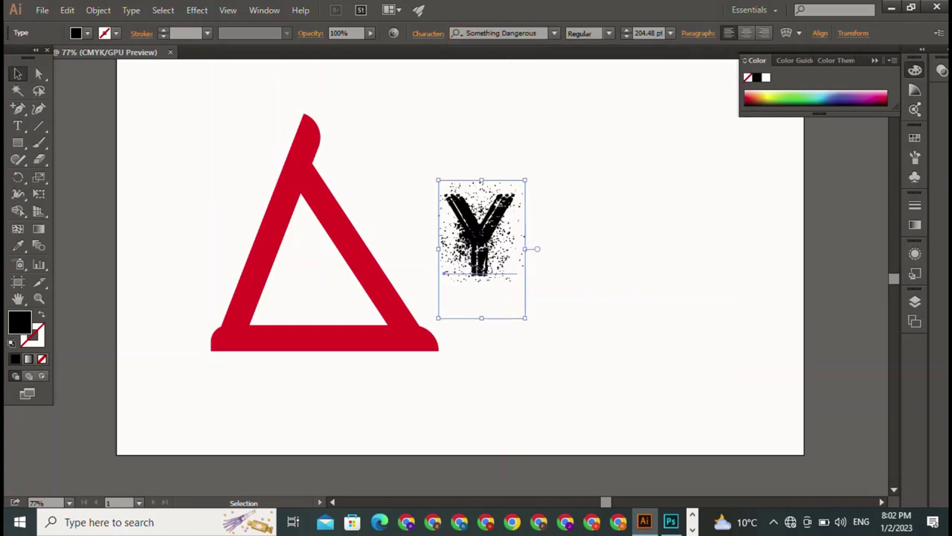
{"action": "left_click", "coordinate": [555, 33]}
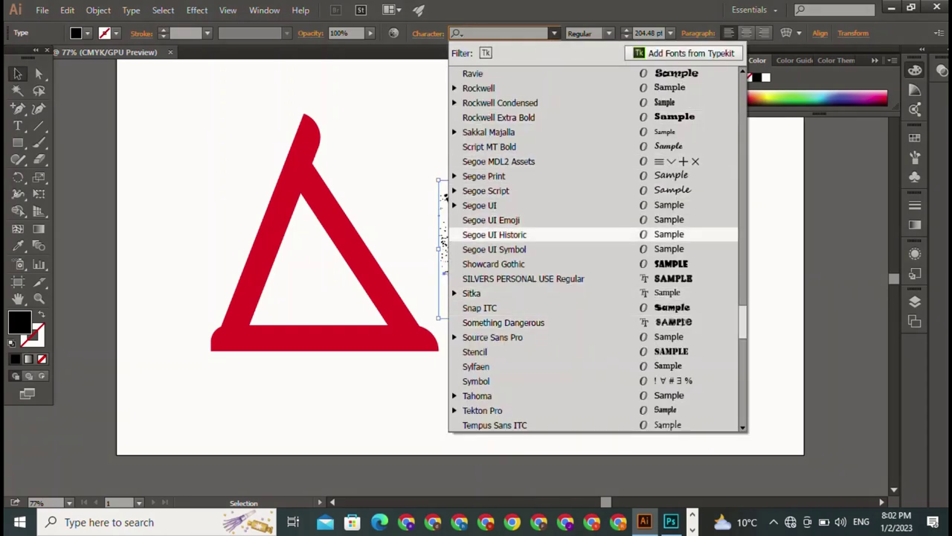
{"action": "scroll", "coordinate": [565, 297], "scroll_direction": "down", "scroll_amount": 4}
{"action": "scroll", "coordinate": [566, 297], "scroll_direction": "down", "scroll_amount": 1}
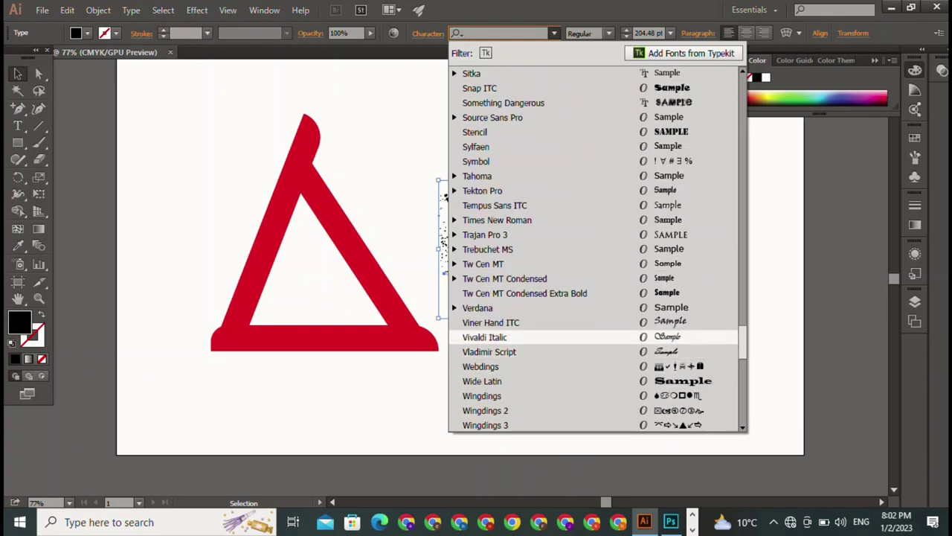
{"action": "left_click", "coordinate": [484, 337]}
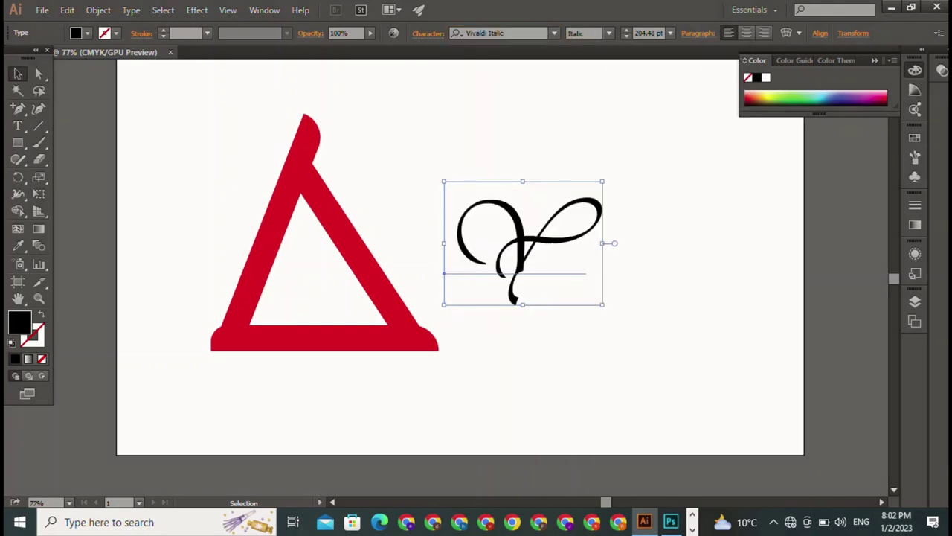
{"action": "left_click", "coordinate": [554, 33]}
{"action": "left_click", "coordinate": [484, 130]}
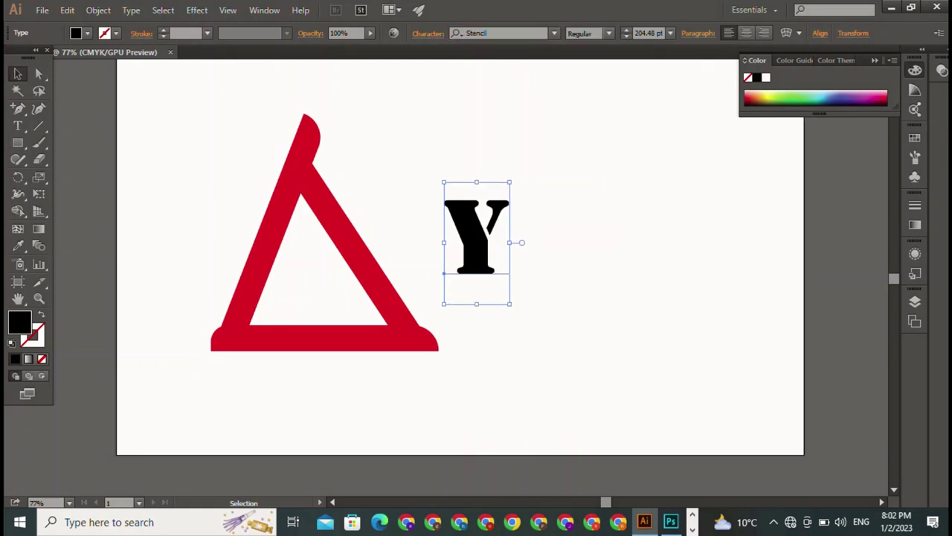
Try DKC Forever and Doom 2016 Right fonts on the Y
{"action": "left_click", "coordinate": [554, 33]}
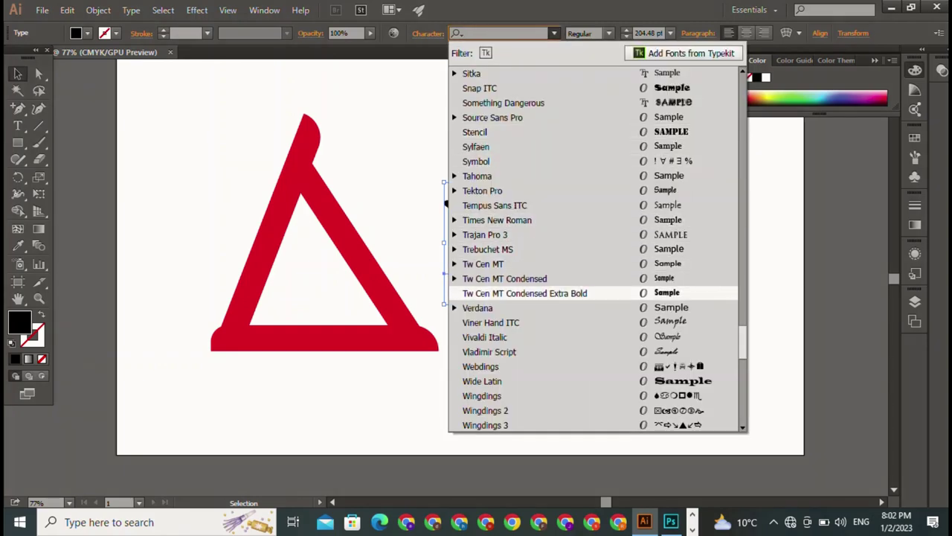
{"action": "scroll", "coordinate": [595, 249], "scroll_direction": "down", "scroll_amount": 1}
{"action": "scroll", "coordinate": [595, 249], "scroll_direction": "down", "scroll_amount": 5}
{"action": "scroll", "coordinate": [595, 249], "scroll_direction": "up", "scroll_amount": 9}
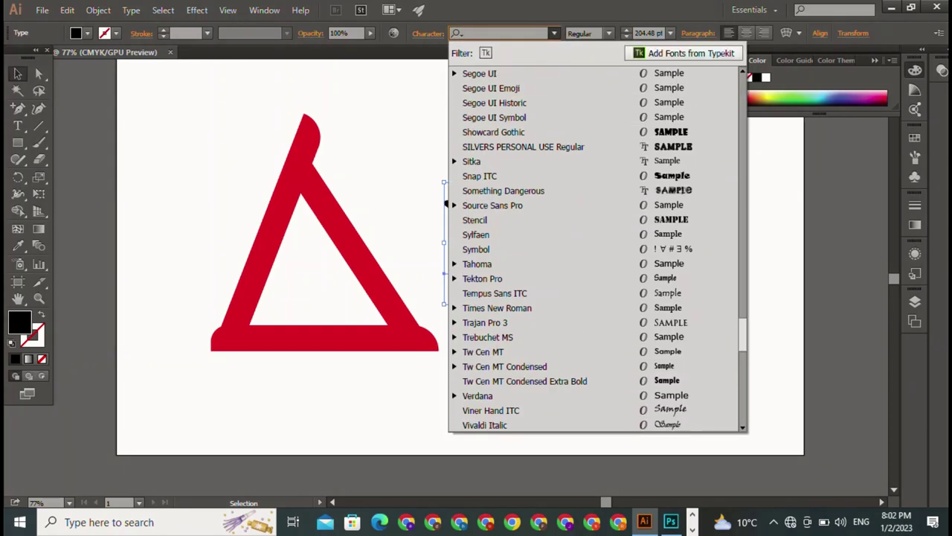
{"action": "scroll", "coordinate": [595, 250], "scroll_direction": "up", "scroll_amount": 7}
{"action": "scroll", "coordinate": [521, 132], "scroll_direction": "up", "scroll_amount": 8}
{"action": "scroll", "coordinate": [520, 132], "scroll_direction": "up", "scroll_amount": 8}
{"action": "scroll", "coordinate": [520, 131], "scroll_direction": "up", "scroll_amount": 8}
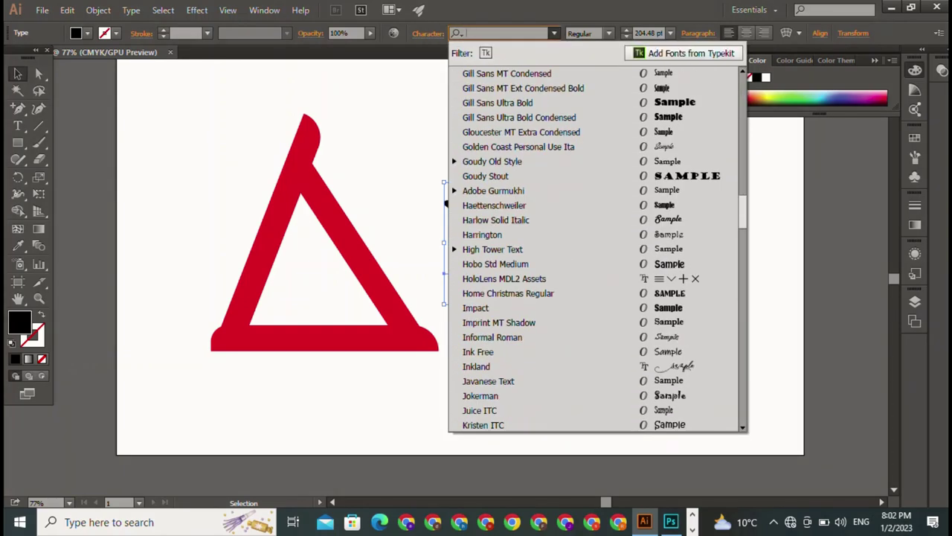
{"action": "scroll", "coordinate": [520, 161], "scroll_direction": "up", "scroll_amount": 8}
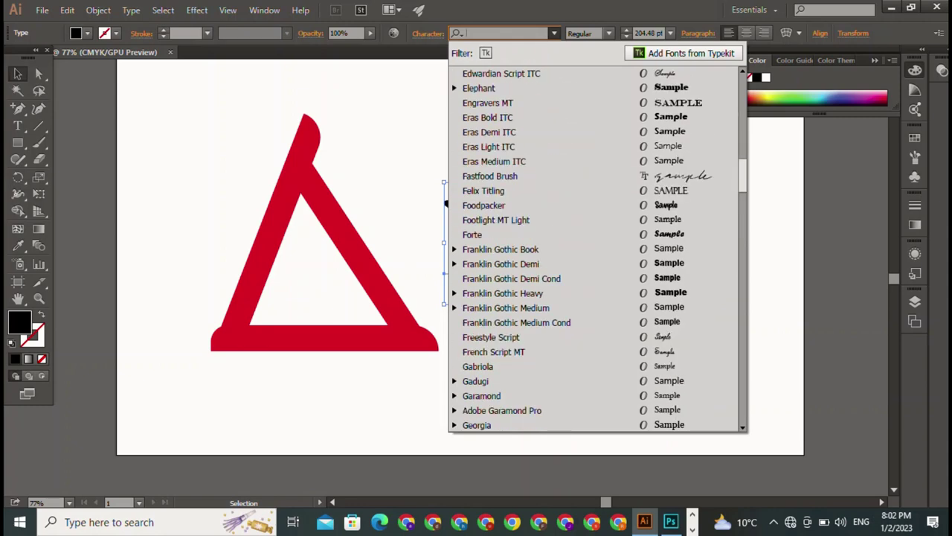
{"action": "scroll", "coordinate": [521, 160], "scroll_direction": "up", "scroll_amount": 1}
{"action": "scroll", "coordinate": [521, 176], "scroll_direction": "up", "scroll_amount": 7}
{"action": "left_click", "coordinate": [485, 307]}
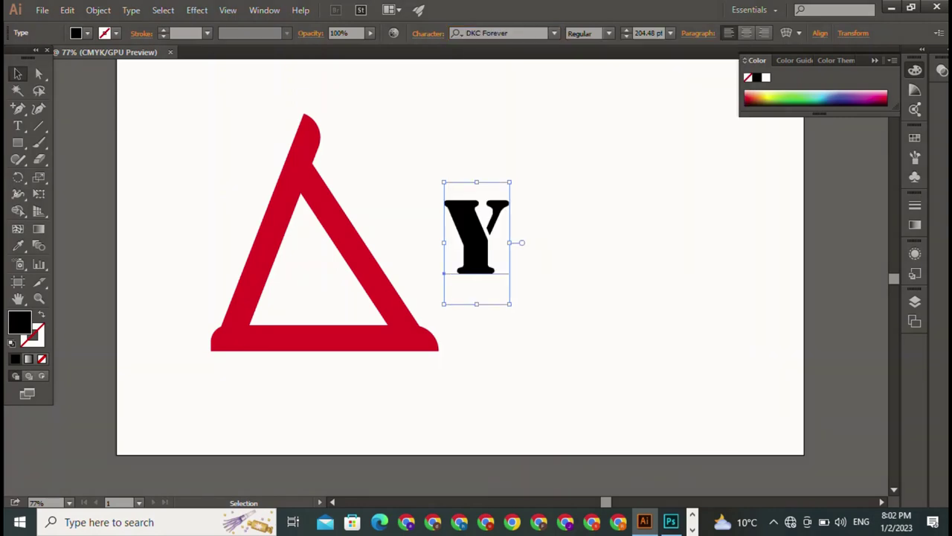
{"action": "left_click", "coordinate": [554, 33]}
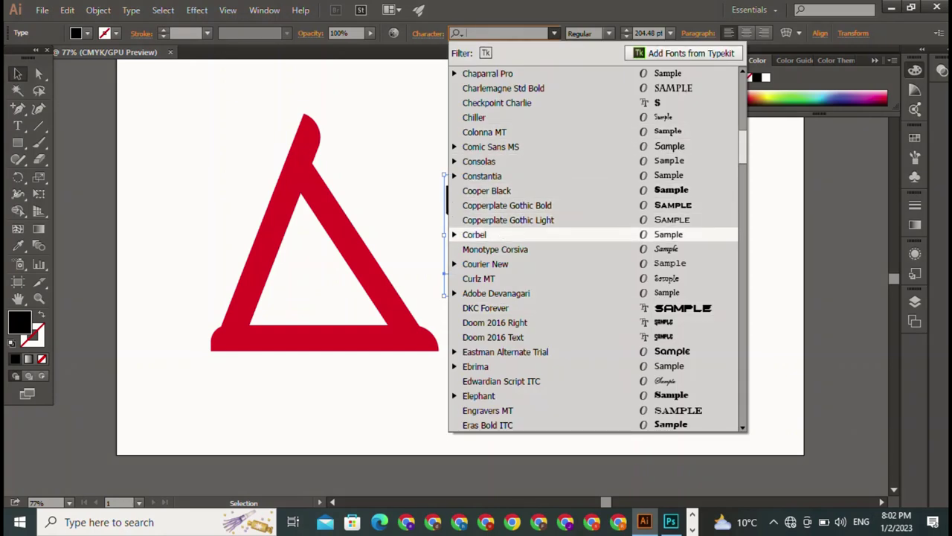
{"action": "left_click", "coordinate": [491, 323]}
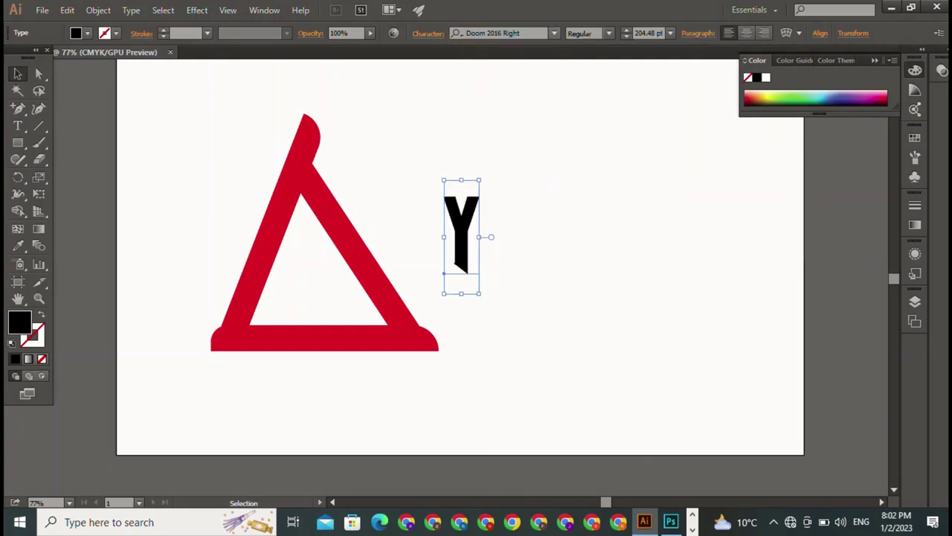
{"action": "left_click", "coordinate": [554, 33]}
{"action": "key", "text": "Escape"}
Try Doom 2016 Text, then settle on Copperplate Gothic Bold for the Y
{"action": "left_click", "coordinate": [554, 32]}
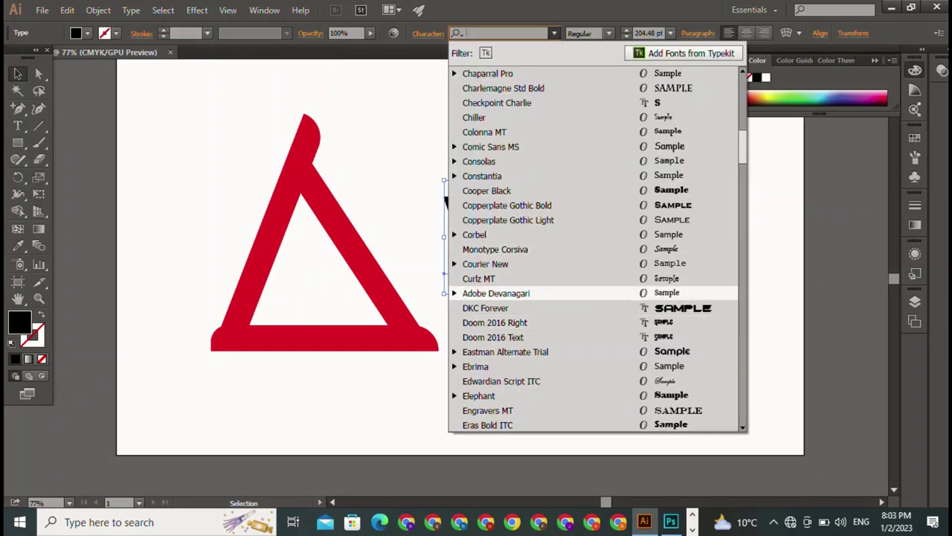
{"action": "left_click", "coordinate": [490, 337]}
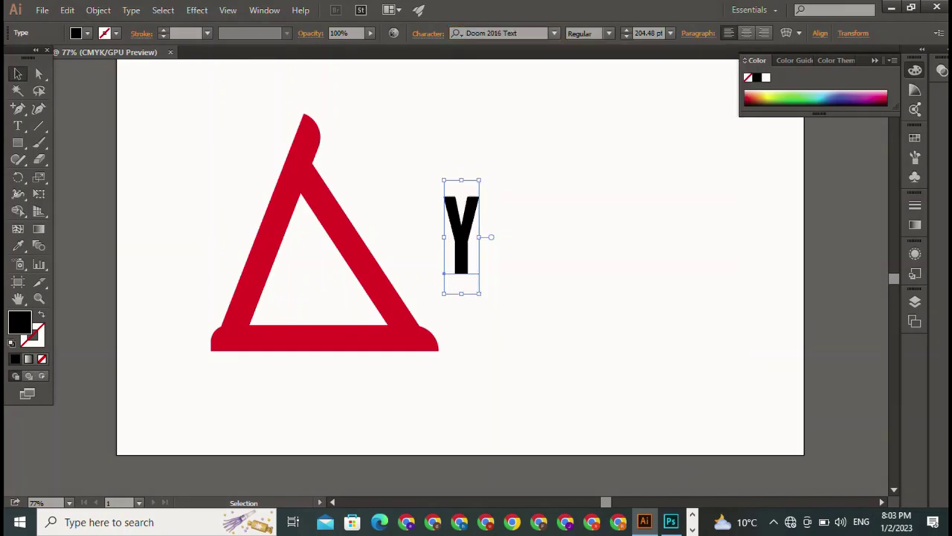
{"action": "left_click", "coordinate": [554, 33]}
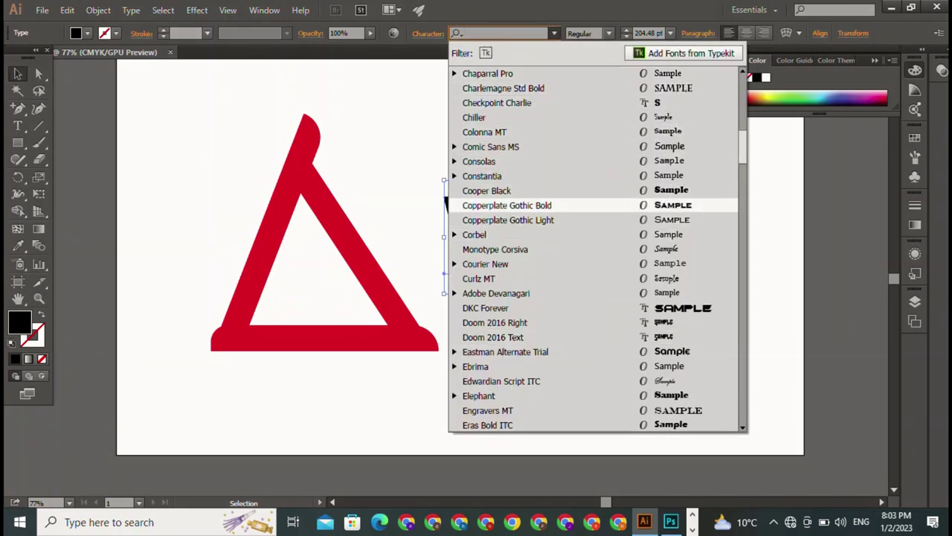
{"action": "key", "text": "Return"}
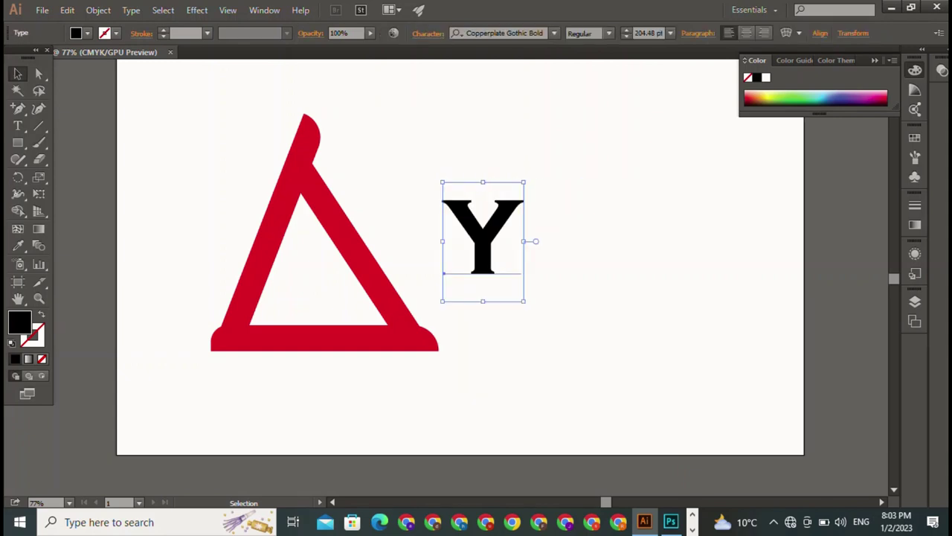
{"action": "key", "text": "t"}
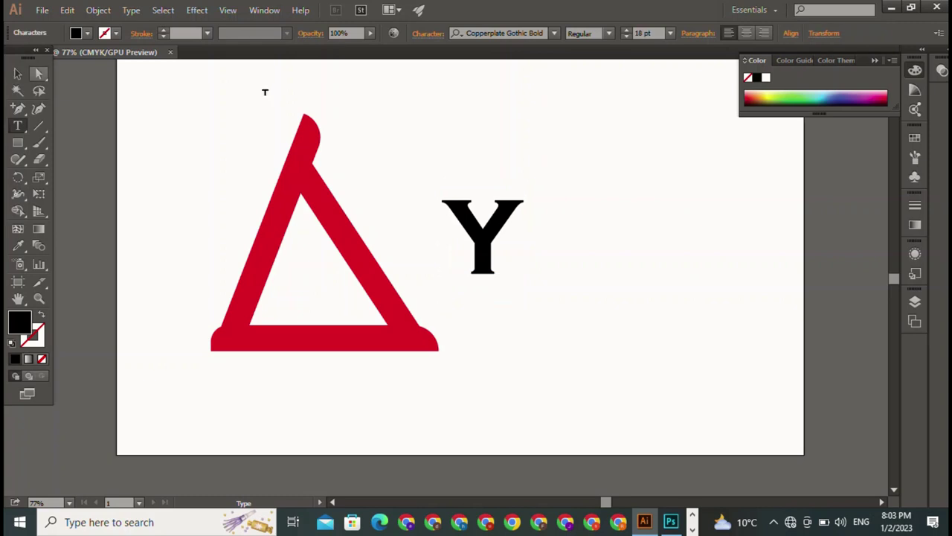
Set the new T letter in the Home Christmas Regular font
{"action": "key", "text": "Escape"}
{"action": "left_click", "coordinate": [554, 33]}
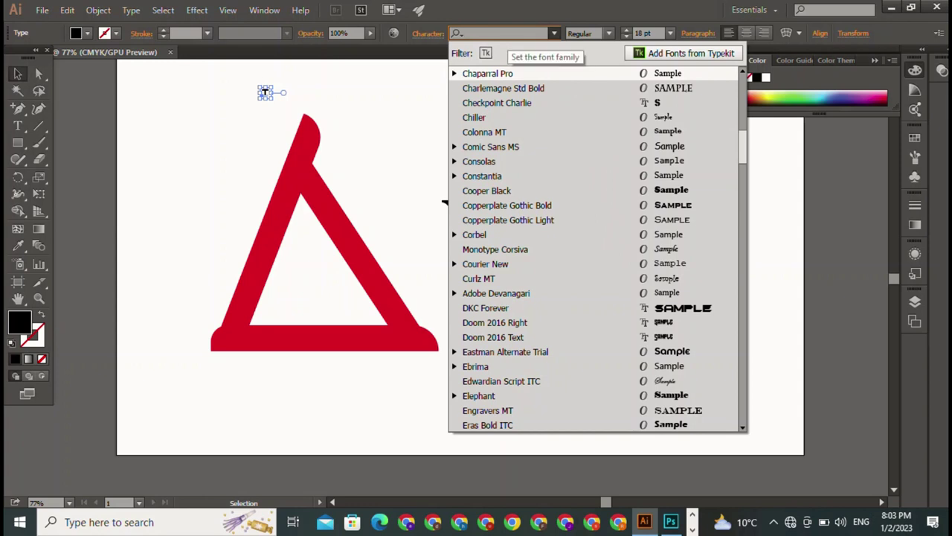
{"action": "type", "text": "ho"}
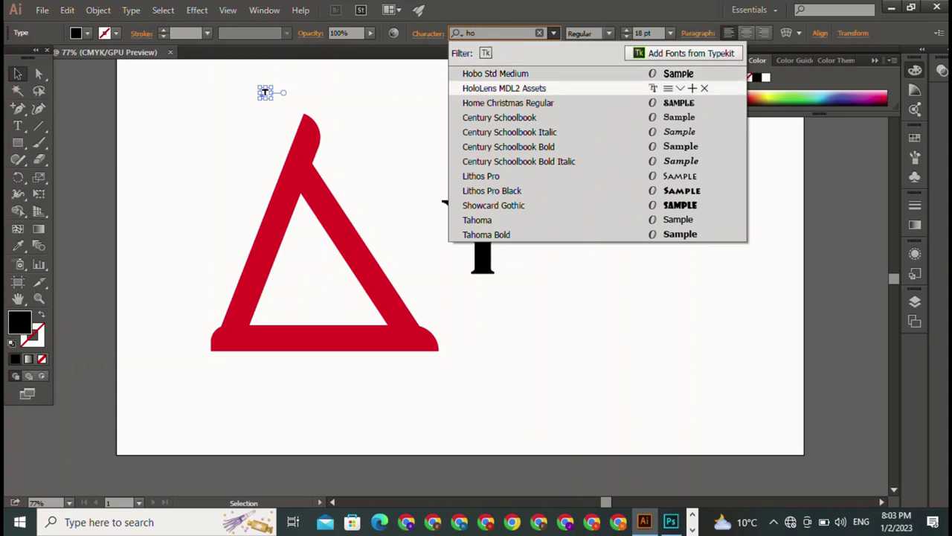
{"action": "left_click", "coordinate": [508, 102]}
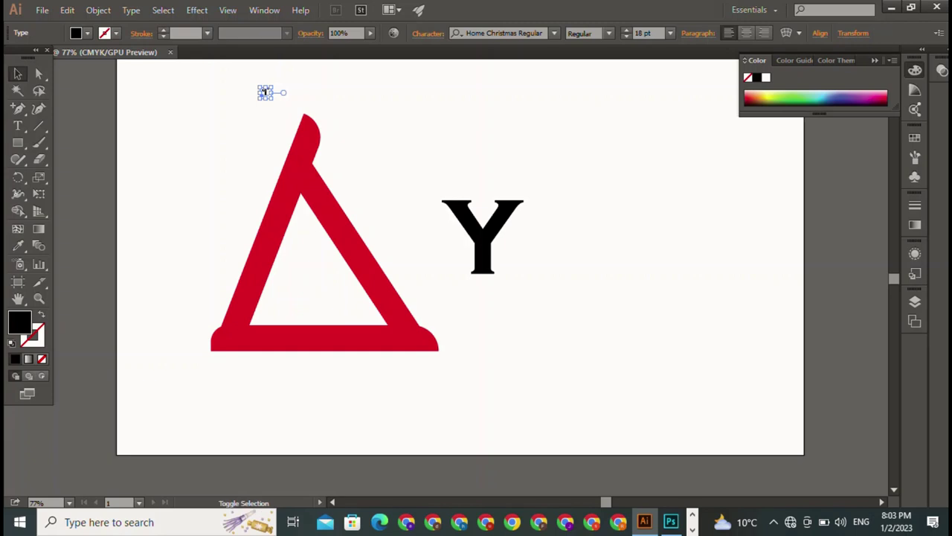
Resize the T and stack it directly above the Y
{"action": "left_click_drag", "start_coordinate": [272, 99], "coordinate": [380, 231]}
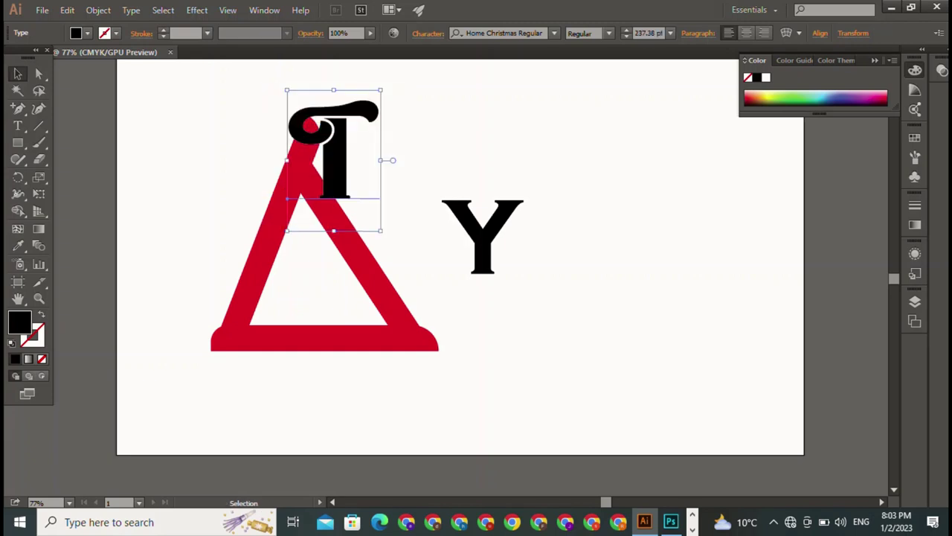
{"action": "left_click_drag", "start_coordinate": [381, 90], "coordinate": [350, 134]}
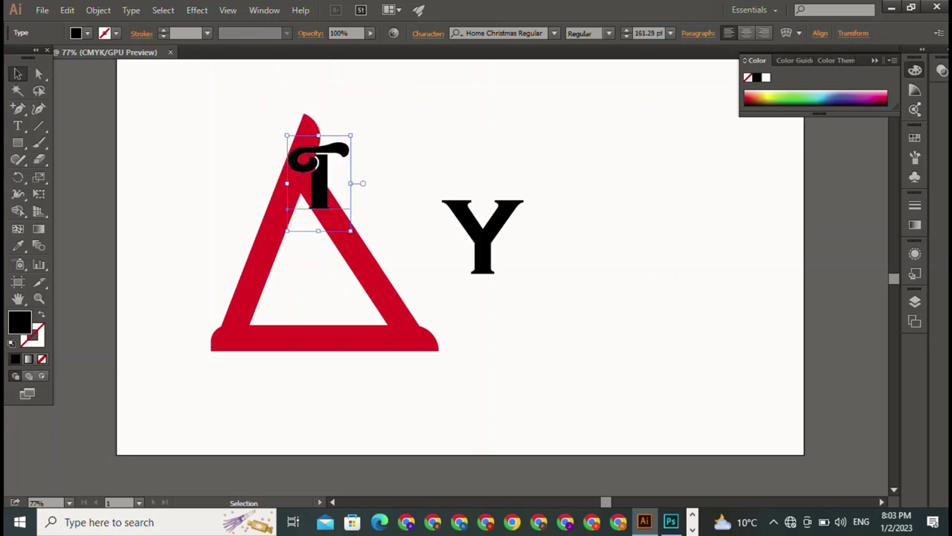
{"action": "left_click_drag", "start_coordinate": [327, 172], "coordinate": [528, 176]}
{"action": "mouse_move", "coordinate": [551, 139]}
{"action": "left_mouse_down"}
{"action": "mouse_move", "coordinate": [500, 200]}
{"action": "mouse_move", "coordinate": [481, 196]}
{"action": "mouse_move", "coordinate": [458, 214]}
{"action": "left_mouse_up"}
{"action": "key", "text": "ctrl+shift+a"}
{"action": "key", "text": "ctrl+shift+a"}
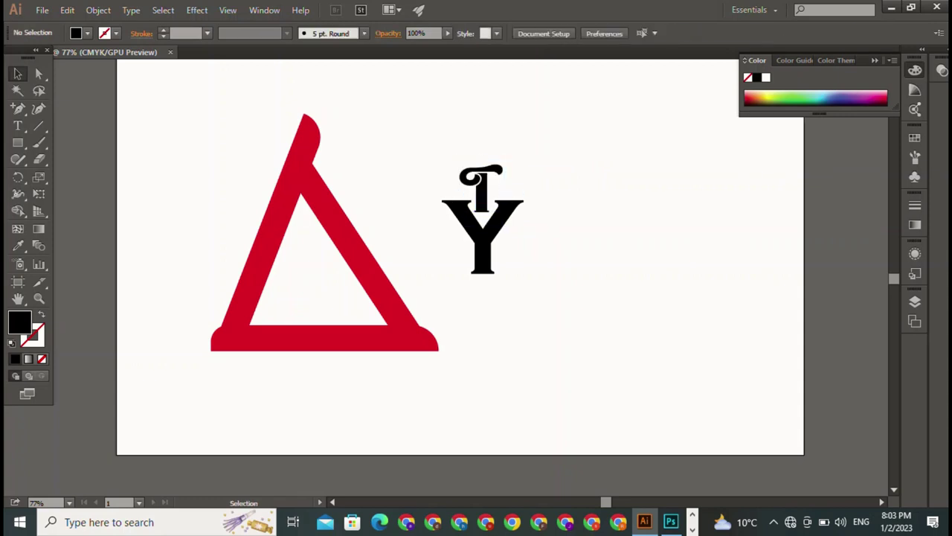
Select the T and Y together and move them into the red triangle
{"action": "left_click_drag", "start_coordinate": [432, 152], "coordinate": [451, 236]}
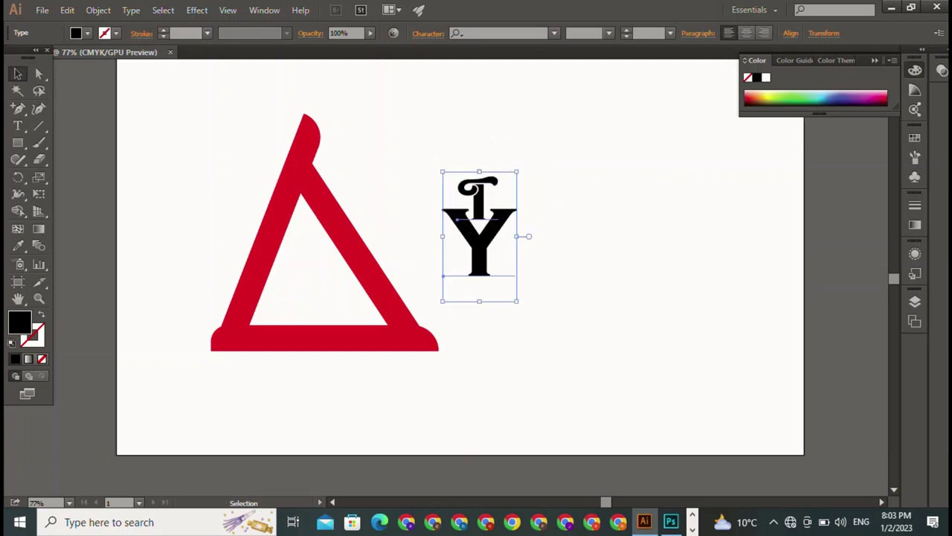
{"action": "mouse_move", "coordinate": [443, 275]}
{"action": "left_mouse_down"}
{"action": "mouse_move", "coordinate": [403, 318]}
{"action": "mouse_move", "coordinate": [278, 330]}
{"action": "mouse_move", "coordinate": [282, 314]}
{"action": "left_mouse_up"}
{"action": "key", "text": "ctrl+shift+a"}
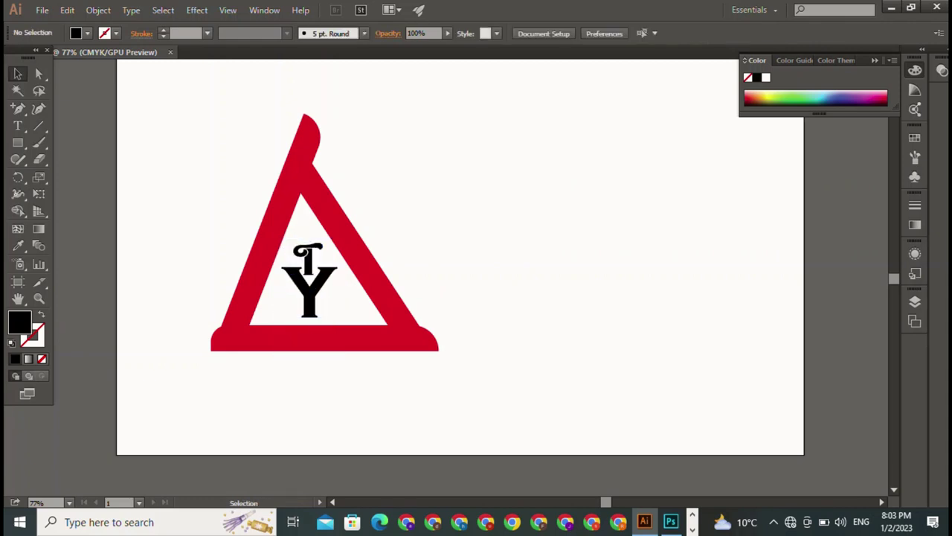
Draw a thin black rectangle bar near the top of the artboard
{"action": "left_click", "coordinate": [18, 142]}
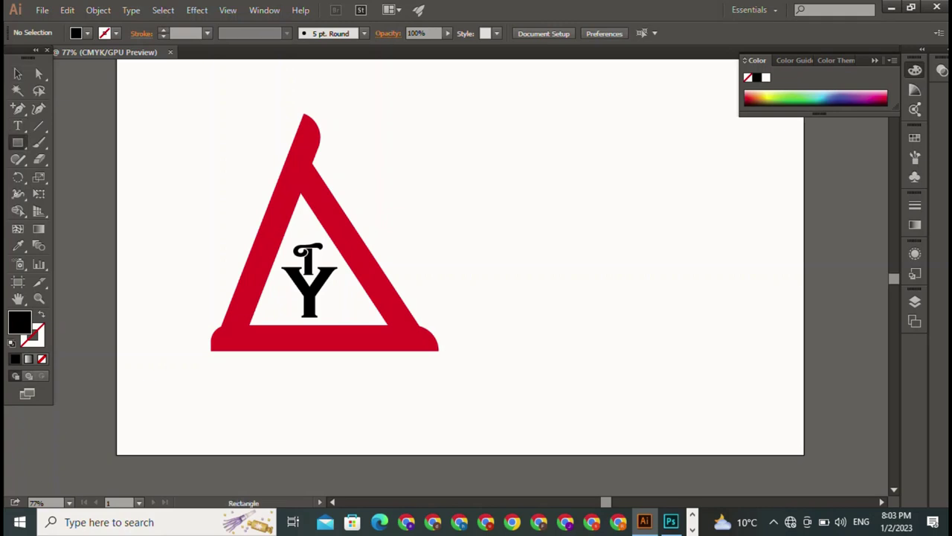
{"action": "mouse_move", "coordinate": [402, 118]}
{"action": "left_mouse_down"}
{"action": "mouse_move", "coordinate": [543, 128]}
{"action": "mouse_move", "coordinate": [560, 119]}
{"action": "left_mouse_up"}
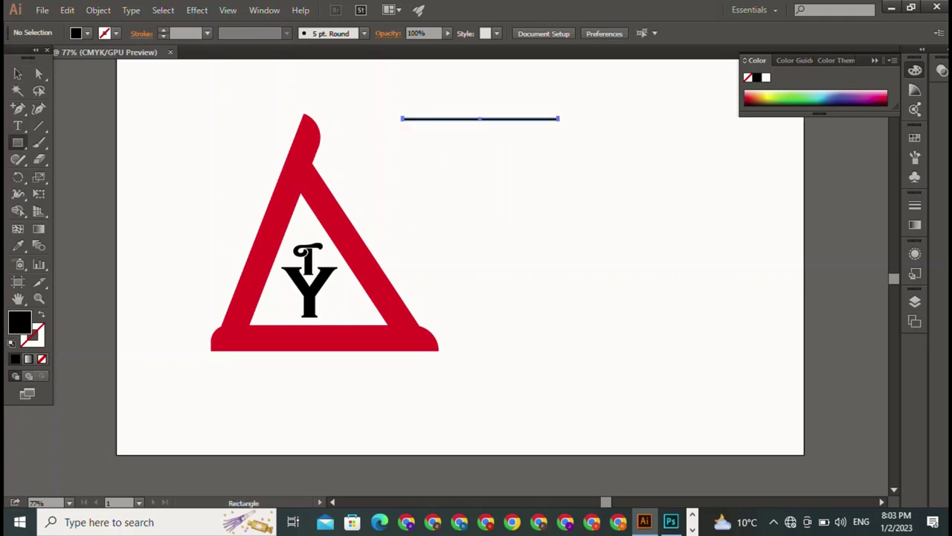
{"action": "left_click", "coordinate": [17, 73]}
{"action": "key", "text": "ctrl+shift+a"}
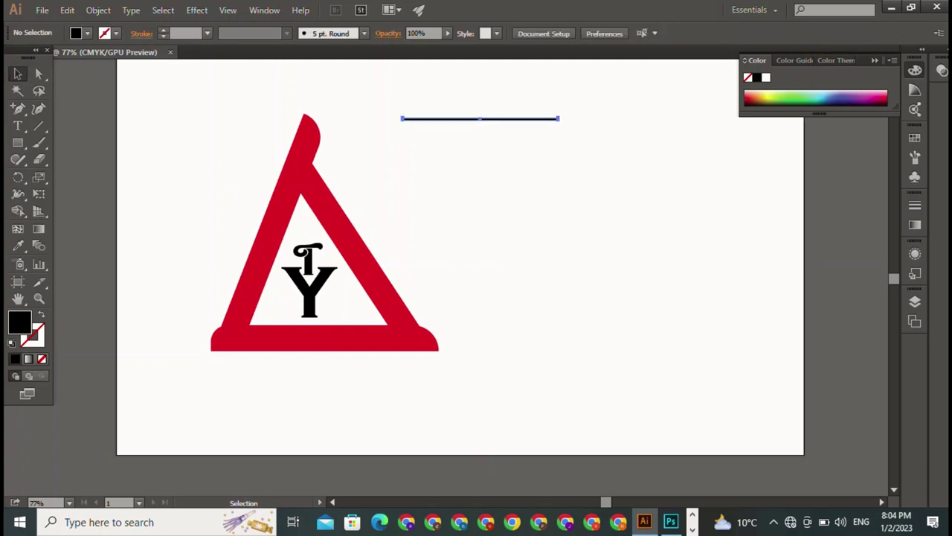
Move the bar onto the triangle base beneath the letters and shorten it to fit
{"action": "left_click_drag", "start_coordinate": [480, 118], "coordinate": [309, 312]}
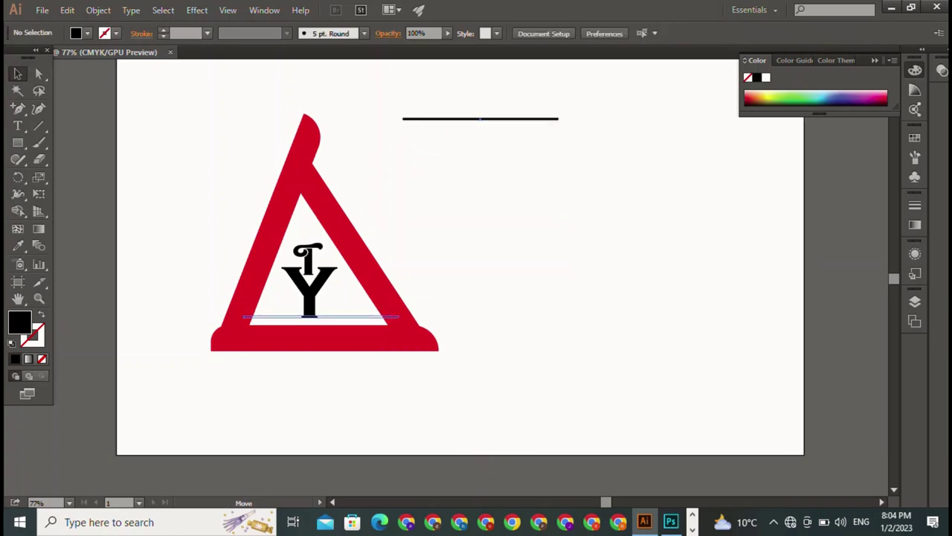
{"action": "left_click_drag", "start_coordinate": [310, 314], "coordinate": [611, 204]}
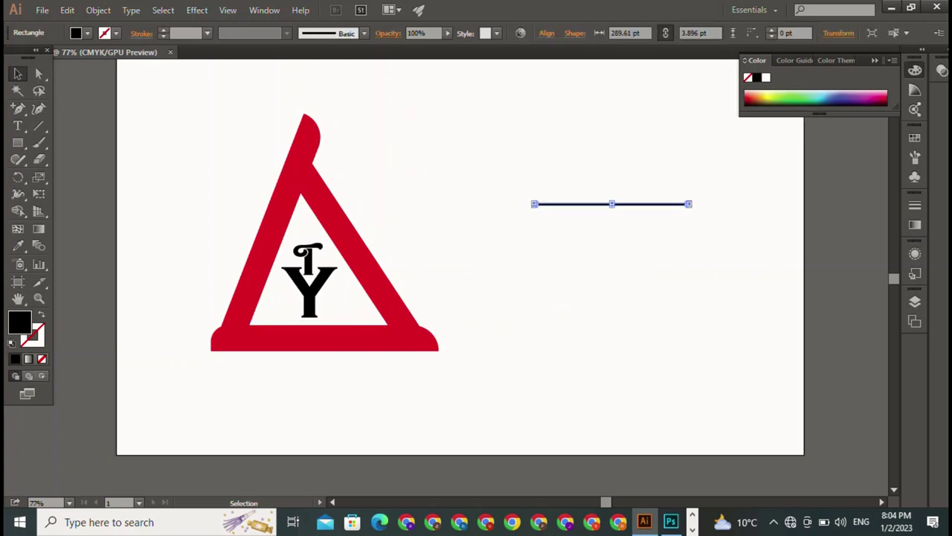
{"action": "left_click_drag", "start_coordinate": [688, 204], "coordinate": [661, 204]}
{"action": "mouse_move", "coordinate": [597, 204]}
{"action": "left_mouse_down"}
{"action": "mouse_move", "coordinate": [591, 229]}
{"action": "mouse_move", "coordinate": [316, 321]}
{"action": "left_mouse_up"}
{"action": "key", "text": "ctrl+shift+a"}
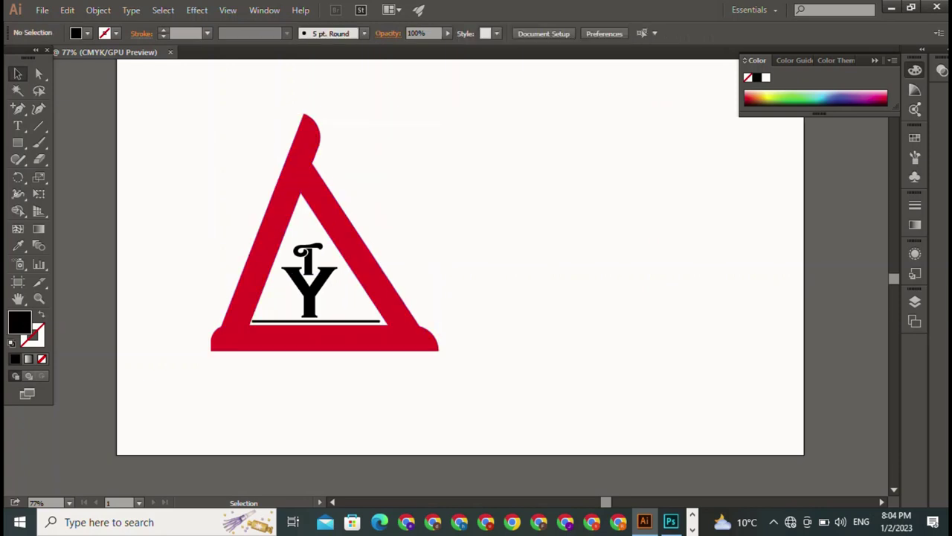
Select the entire logo and shift it to the right on the artboard
{"action": "key", "text": "ctrl+a"}
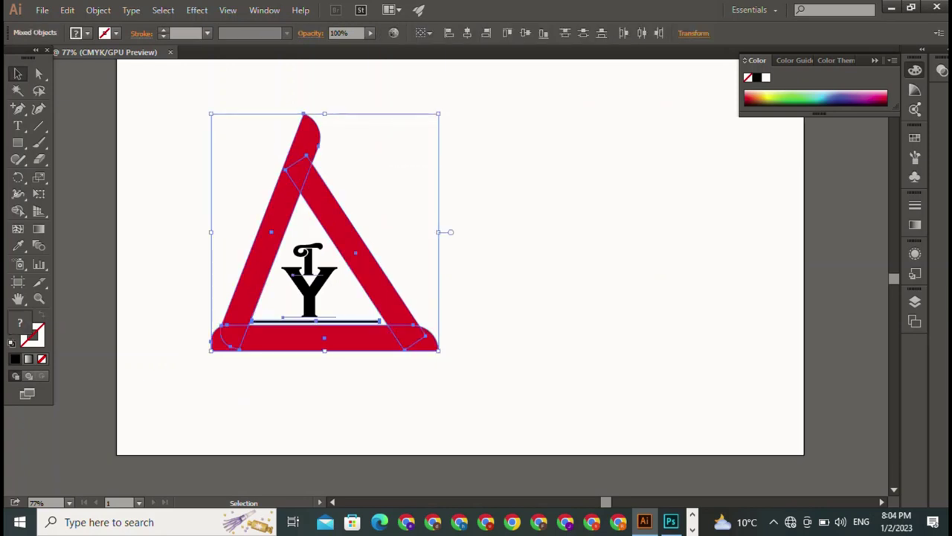
{"action": "left_click_drag", "start_coordinate": [319, 338], "coordinate": [555, 319]}
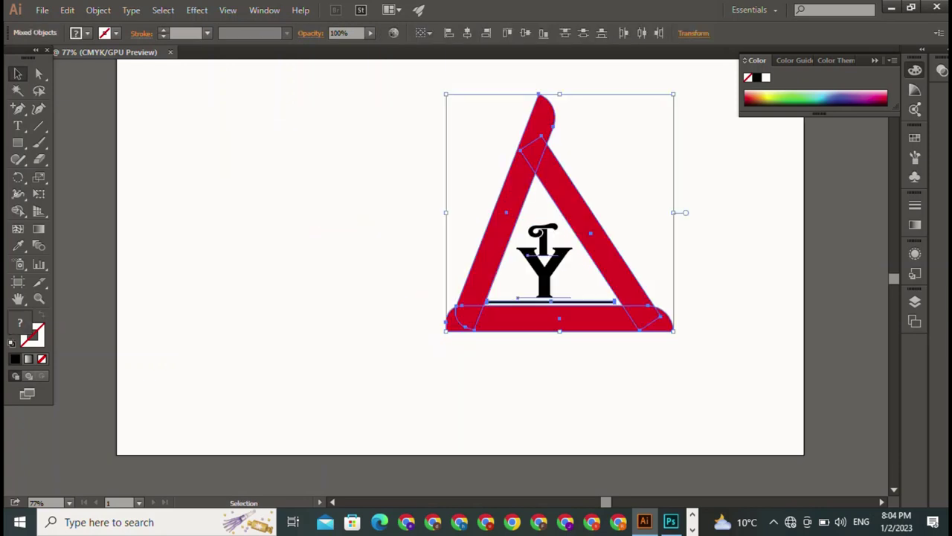
{"action": "key", "text": "ctrl+shift+a"}
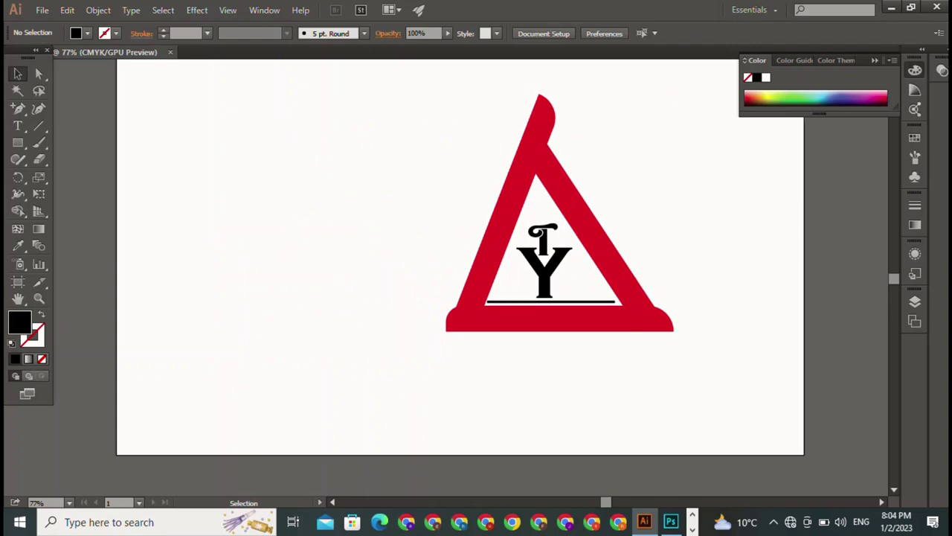